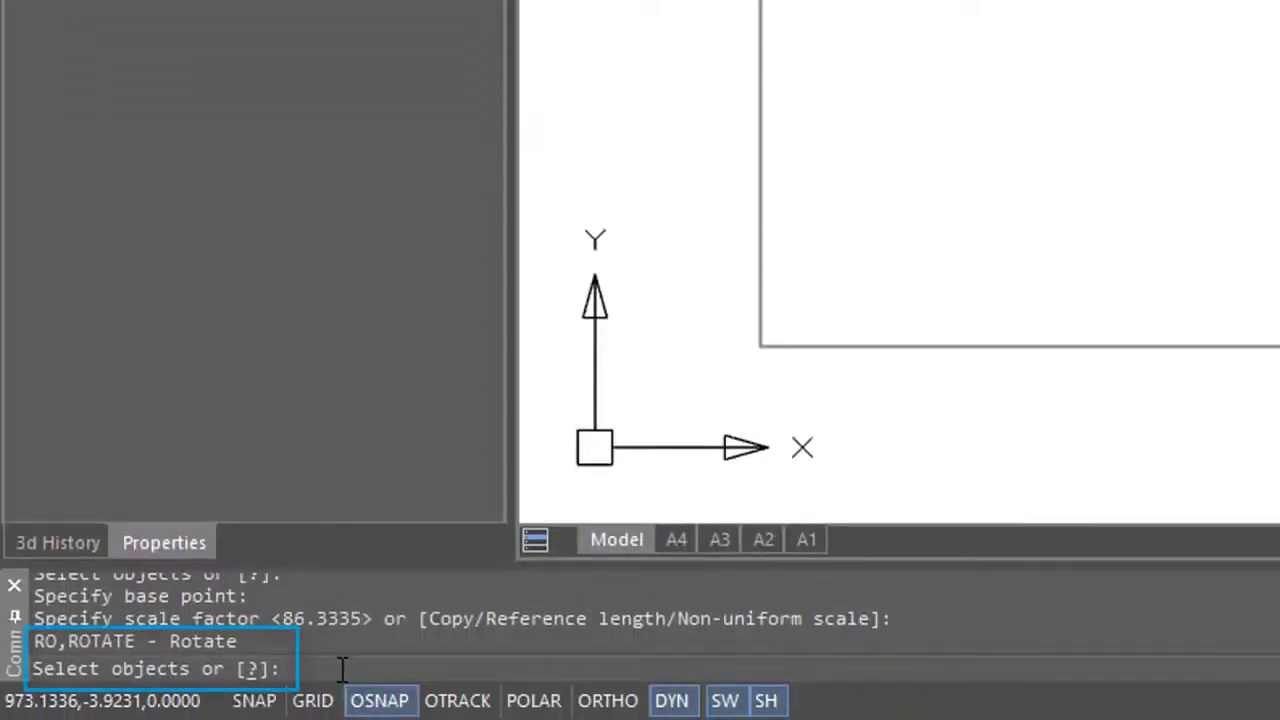
# - Select the blue square for rotation and set the base point at its lower-left corner
pyautogui.click(1278, 167)
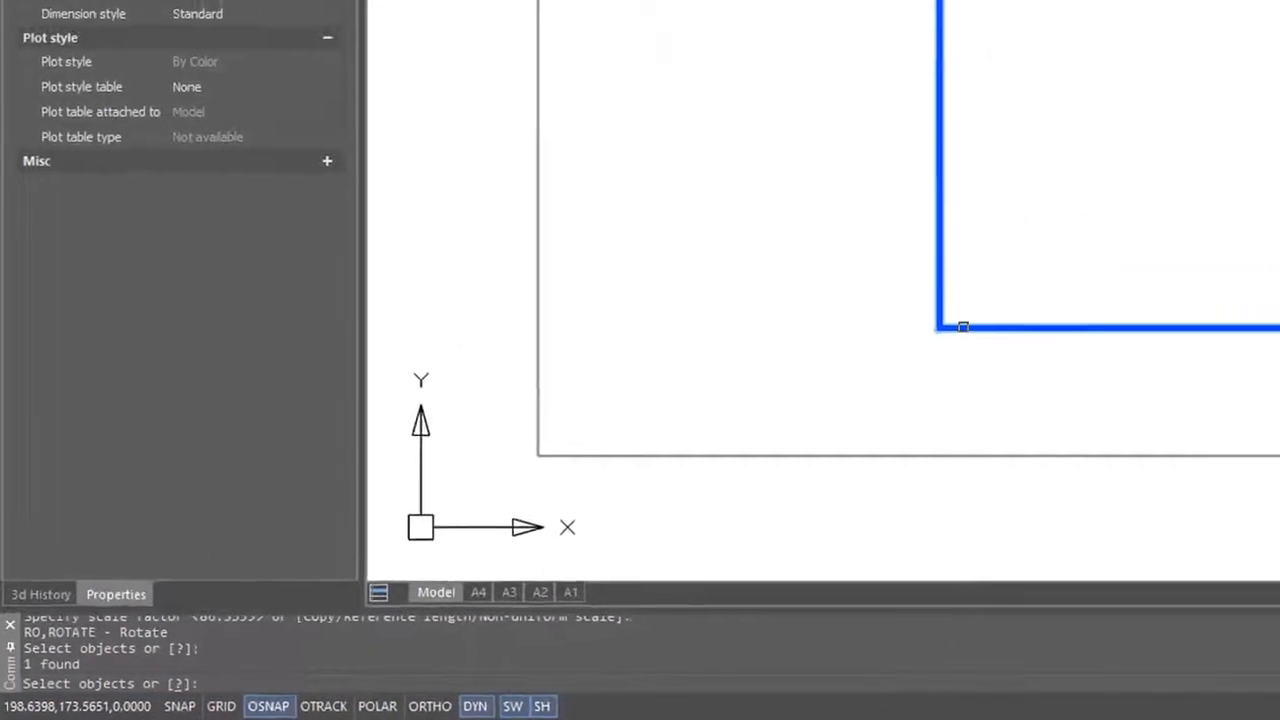
pyautogui.press('Return')
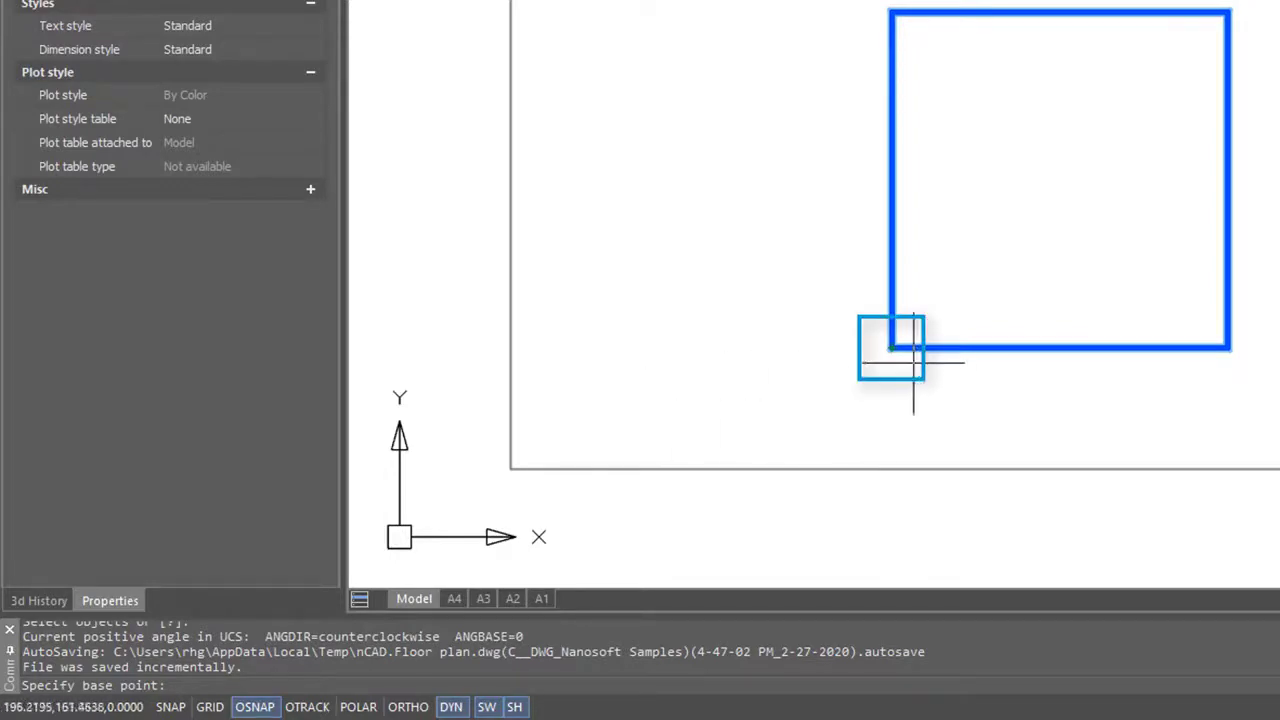
pyautogui.click(886, 346)
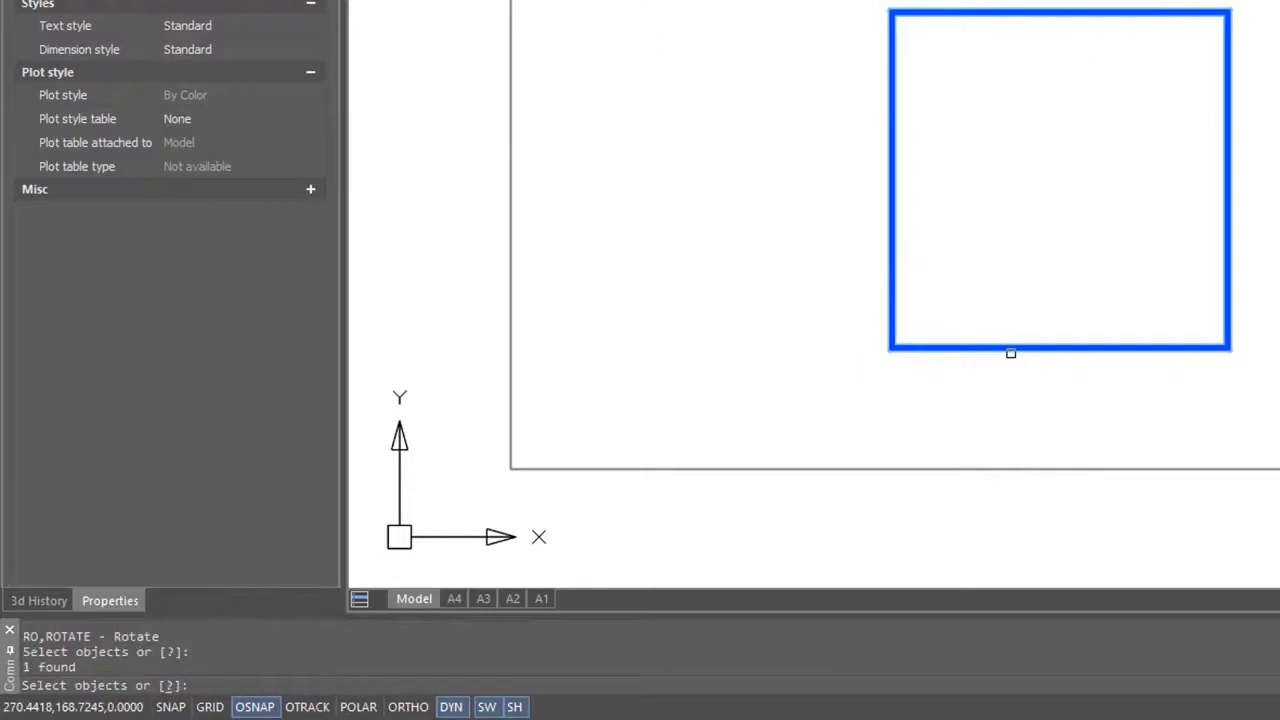
# - Rotate the square -30° about its centre, then undo that rotation
pyautogui.press('Return')
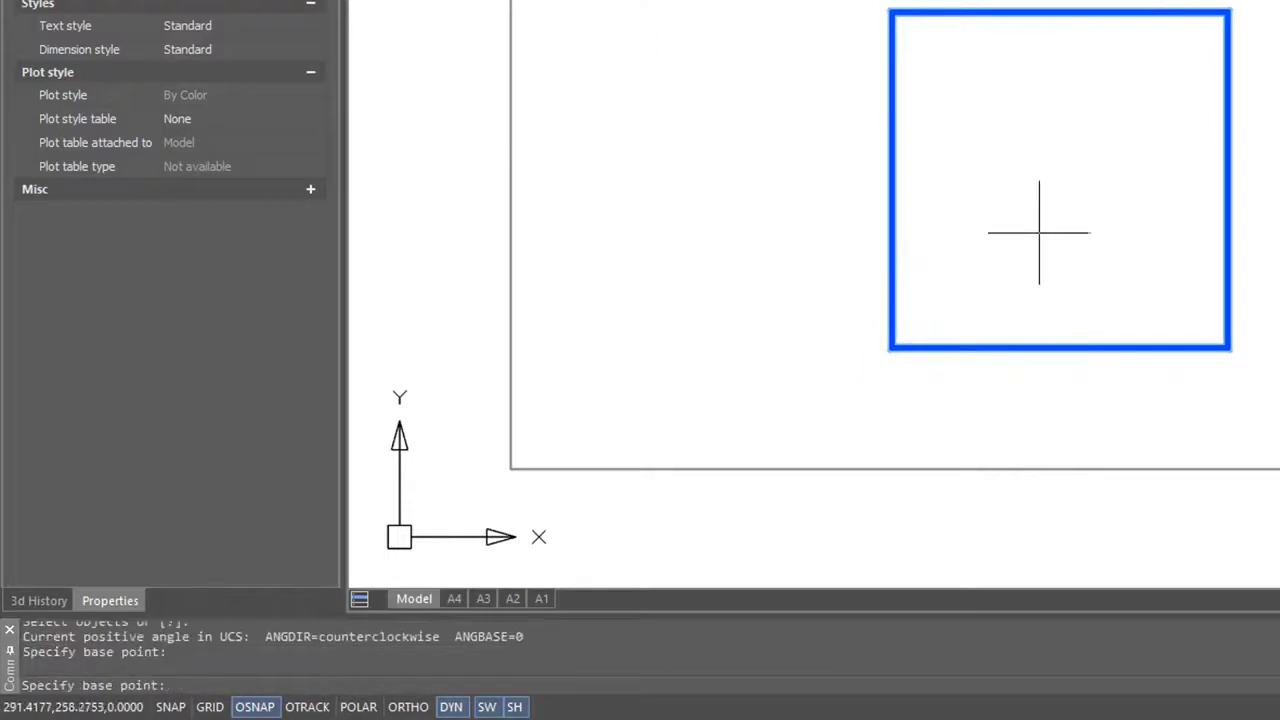
pyautogui.click(1067, 182)
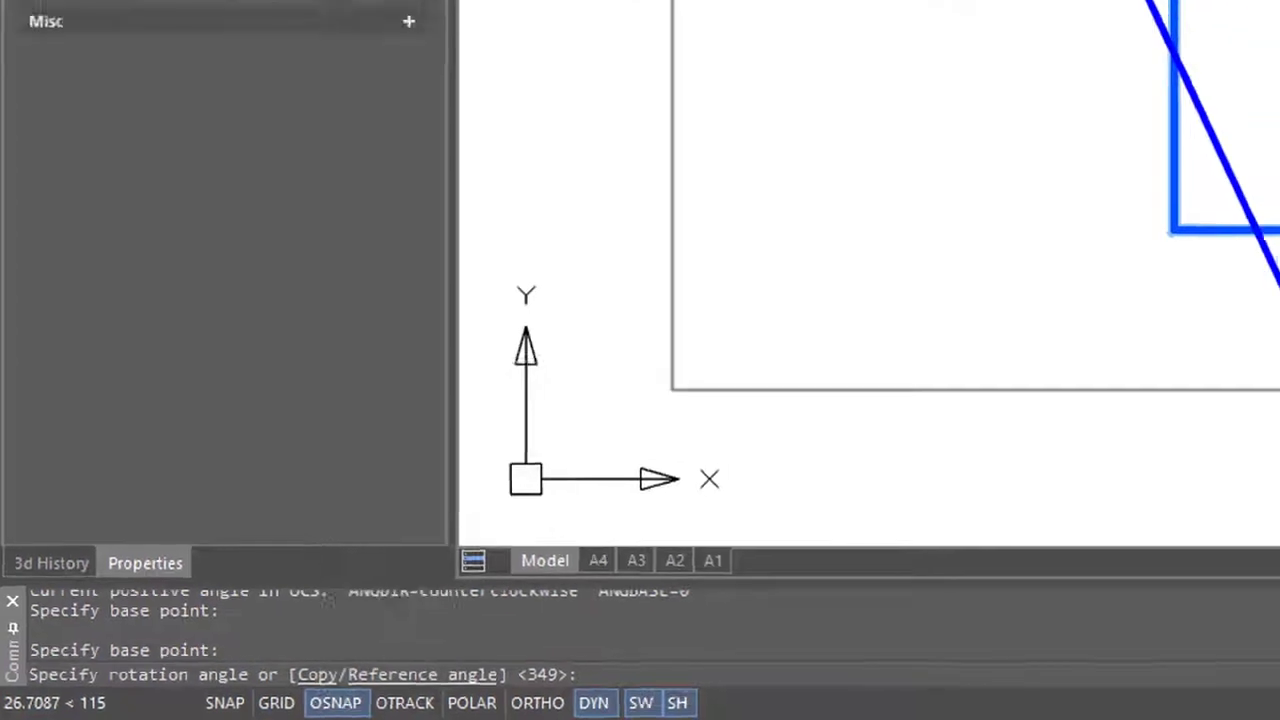
pyautogui.write('-30')
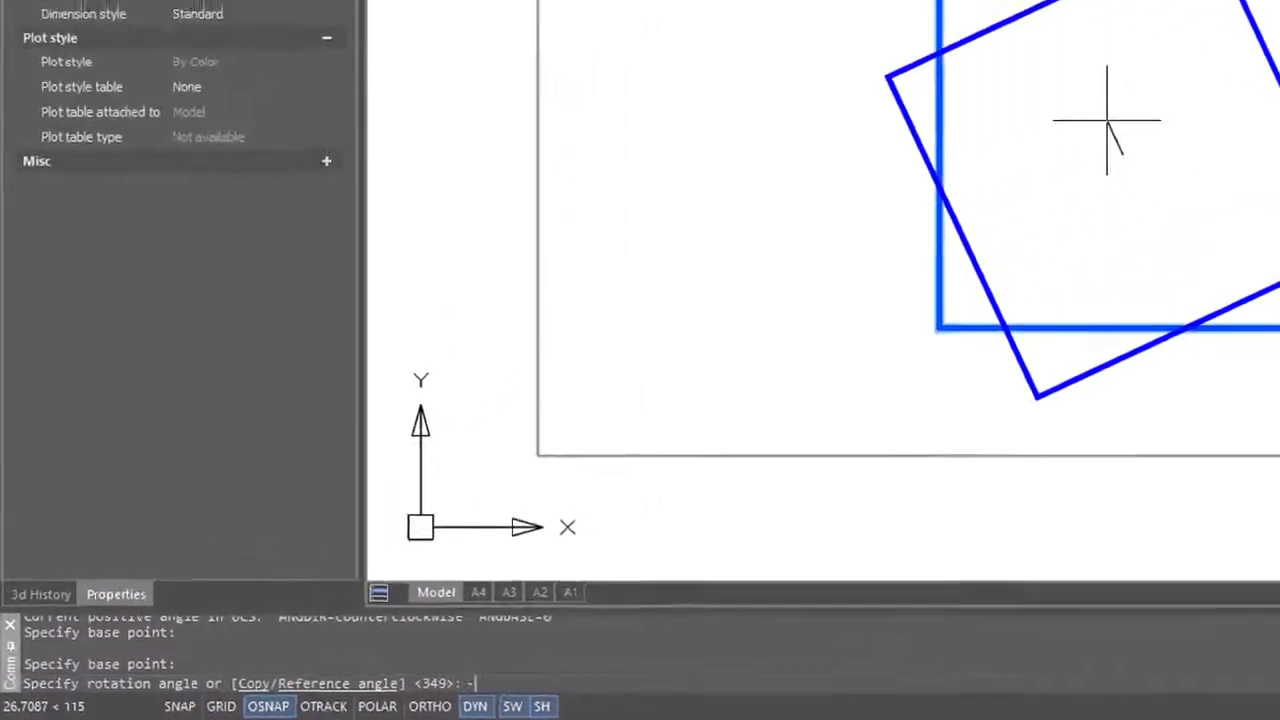
pyautogui.press('Return')
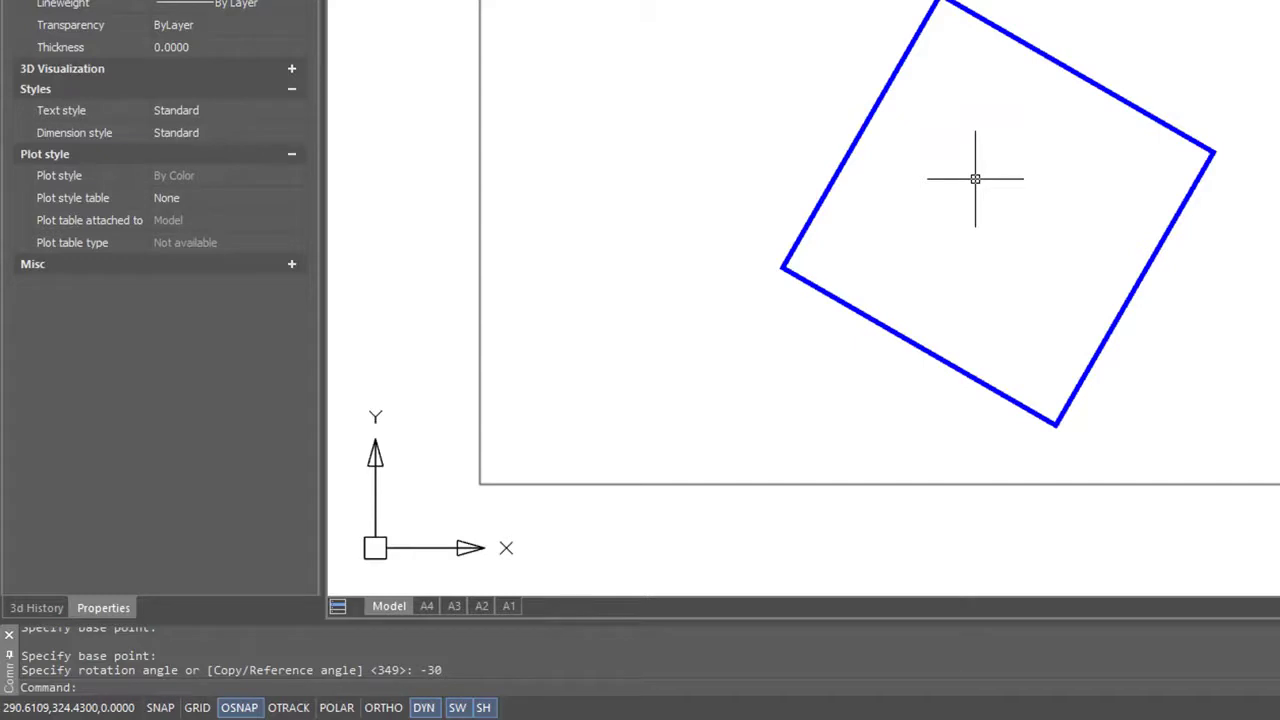
pyautogui.write('u')
pyautogui.press('Return')
# - Rotate the square 45° about its centre with the RO command
pyautogui.write('RO')
pyautogui.press('Return')
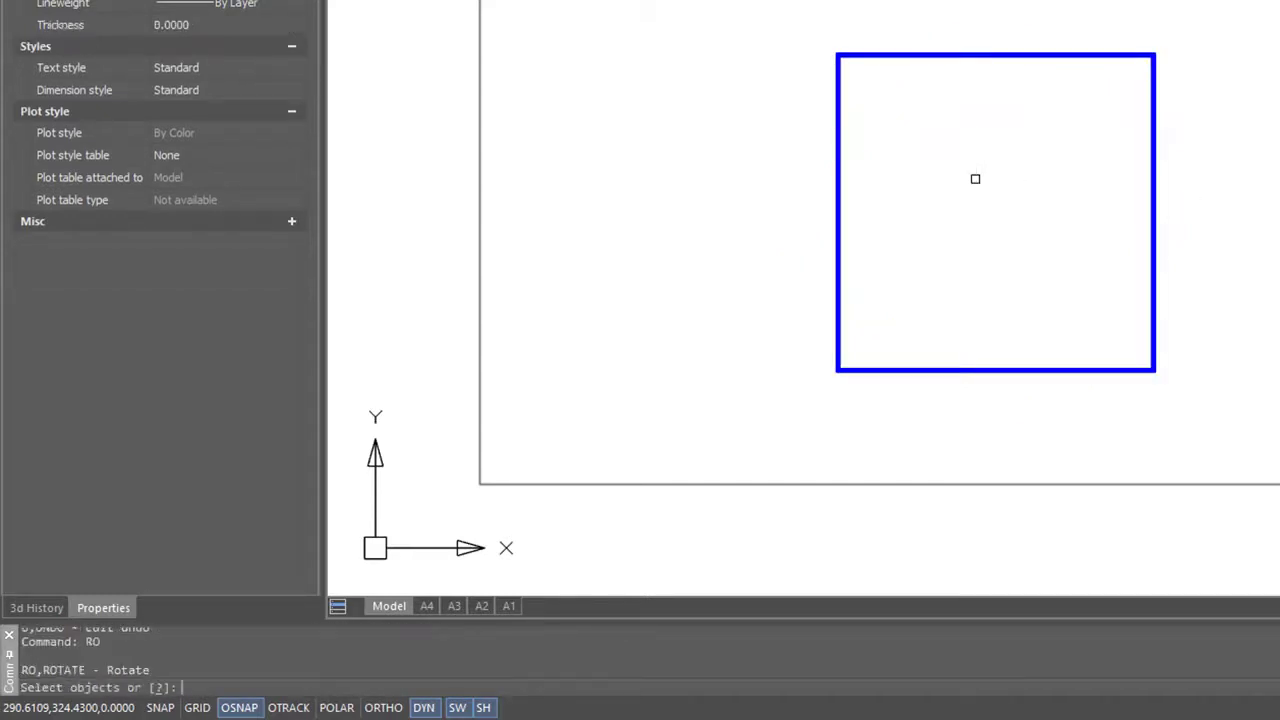
pyautogui.click(975, 178)
pyautogui.press('Return')
pyautogui.click(996, 246)
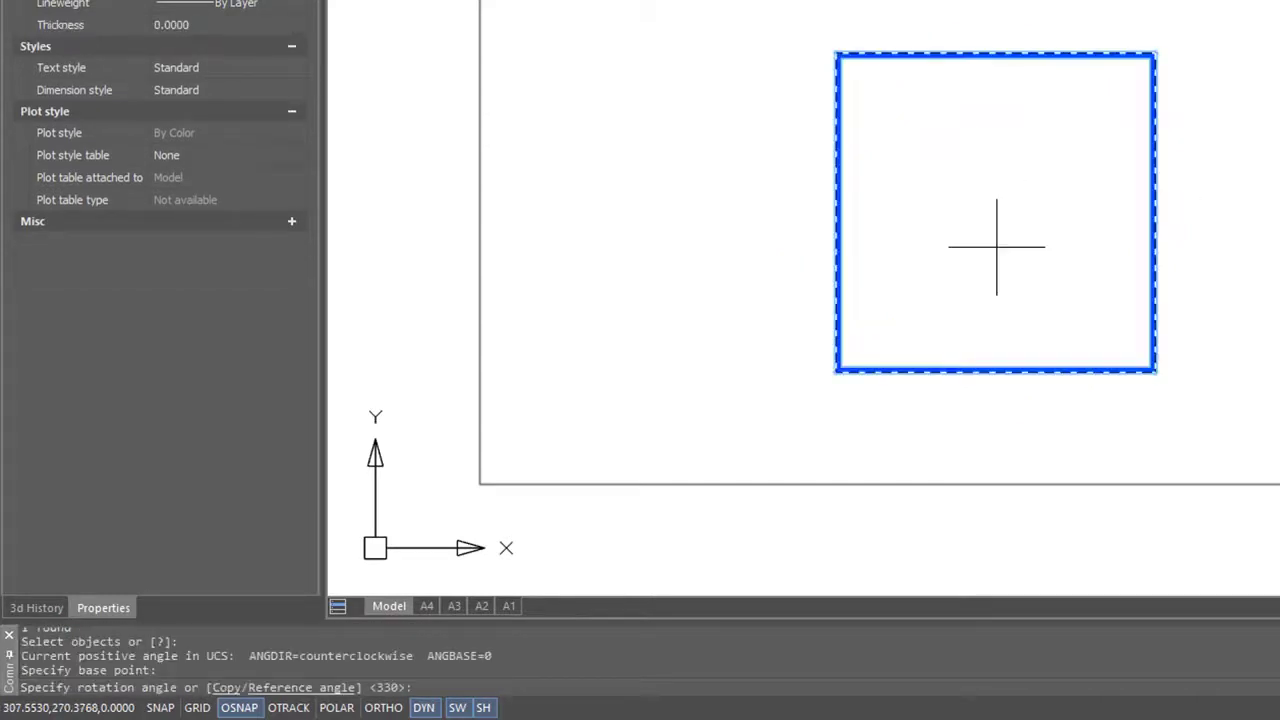
pyautogui.write('45')
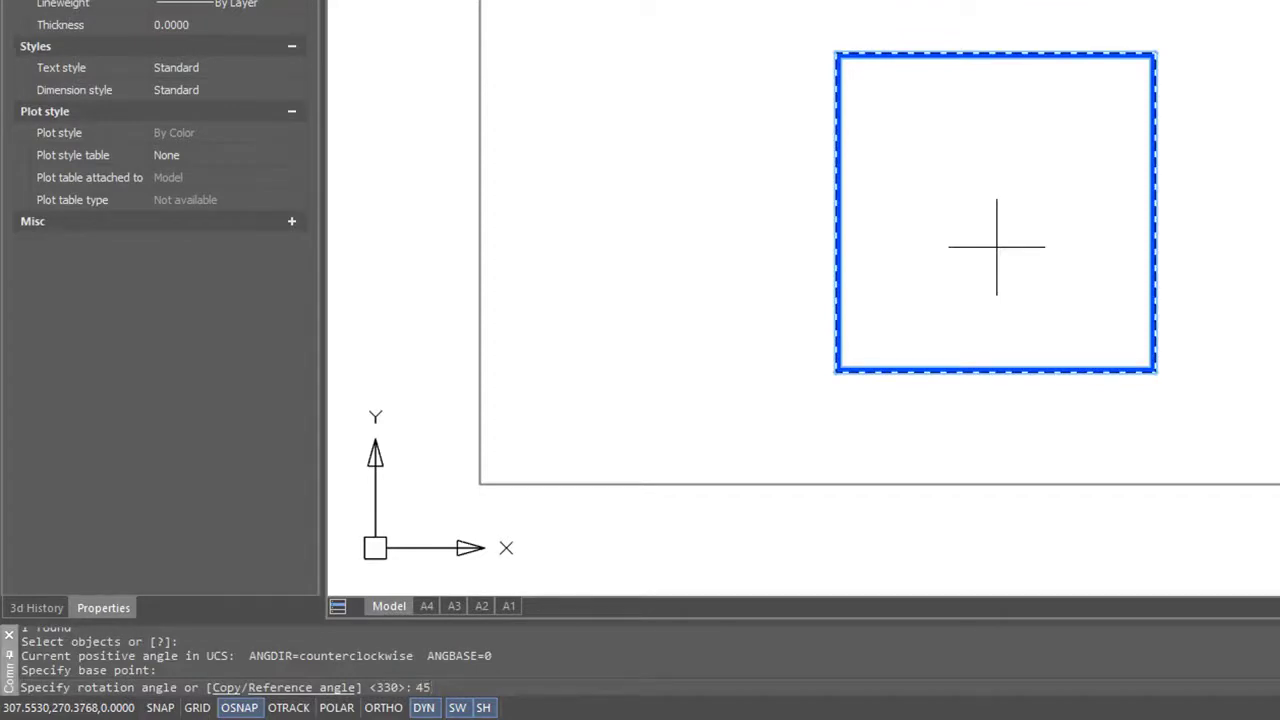
pyautogui.press('Return')
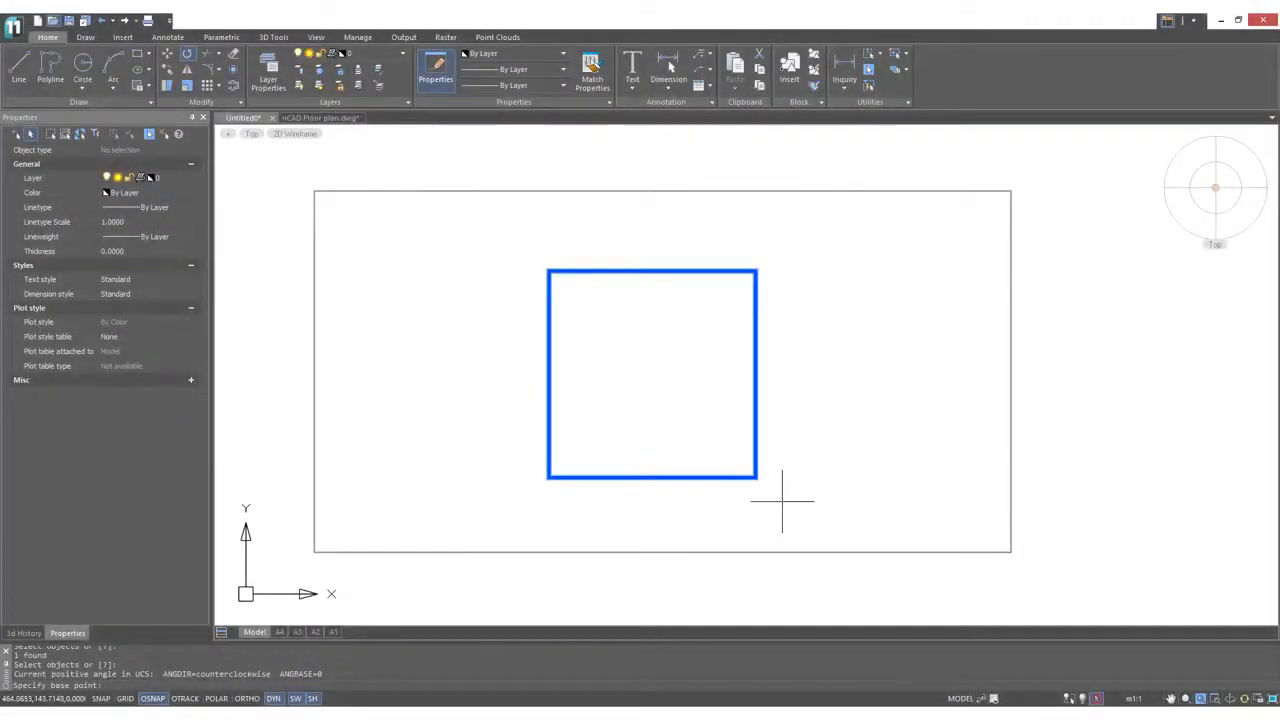
# - Rotate a copy of the square -30° about its lower-left corner, keeping the original
pyautogui.click(549, 477)
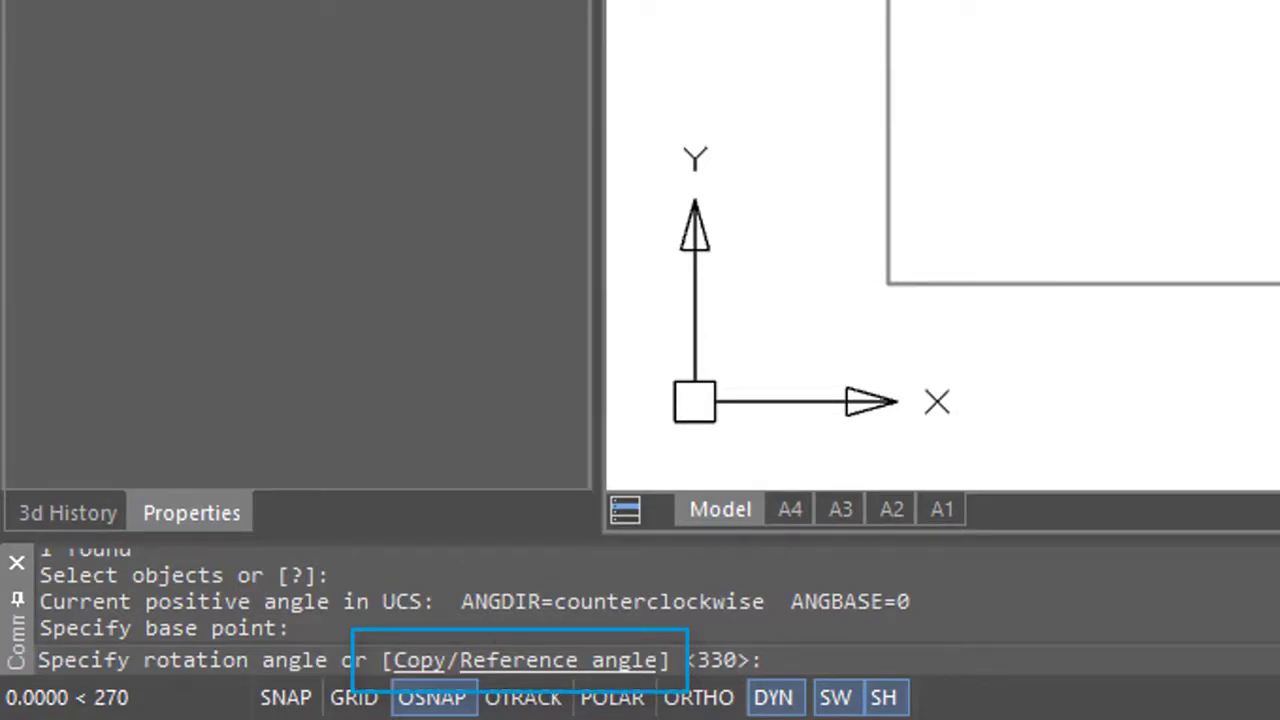
pyautogui.write('c')
pyautogui.press('Return')
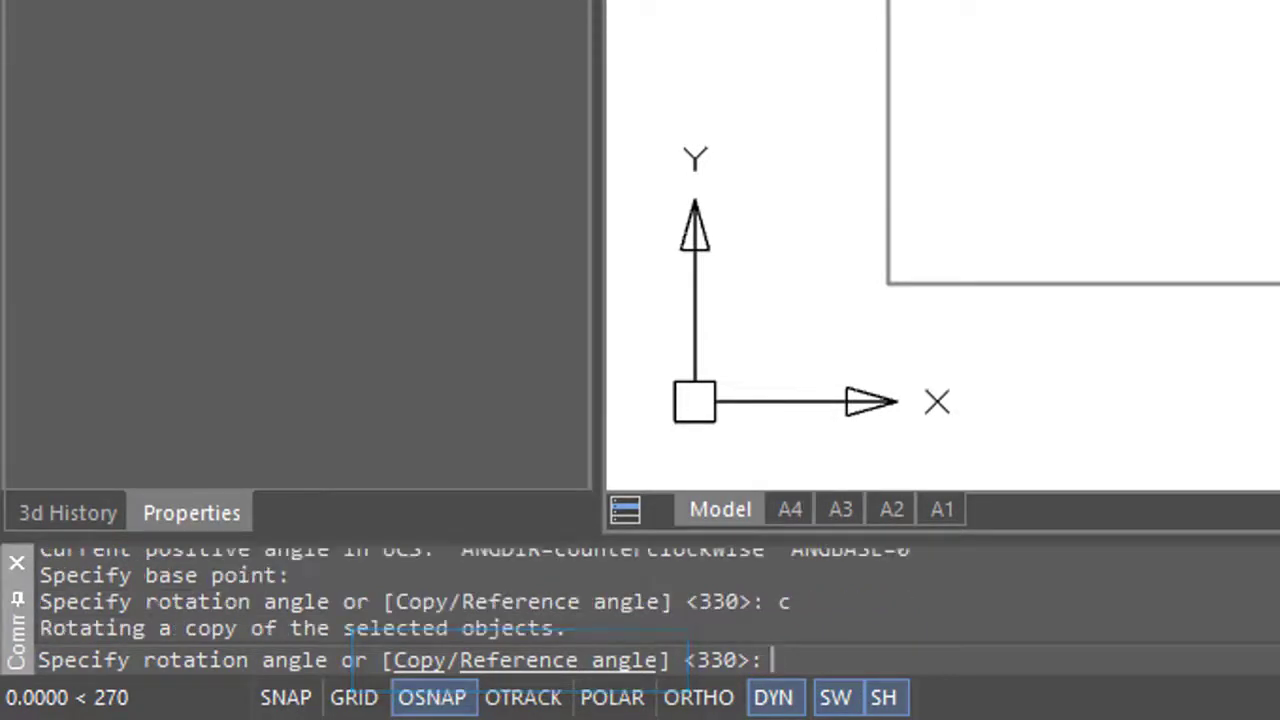
pyautogui.write('-')
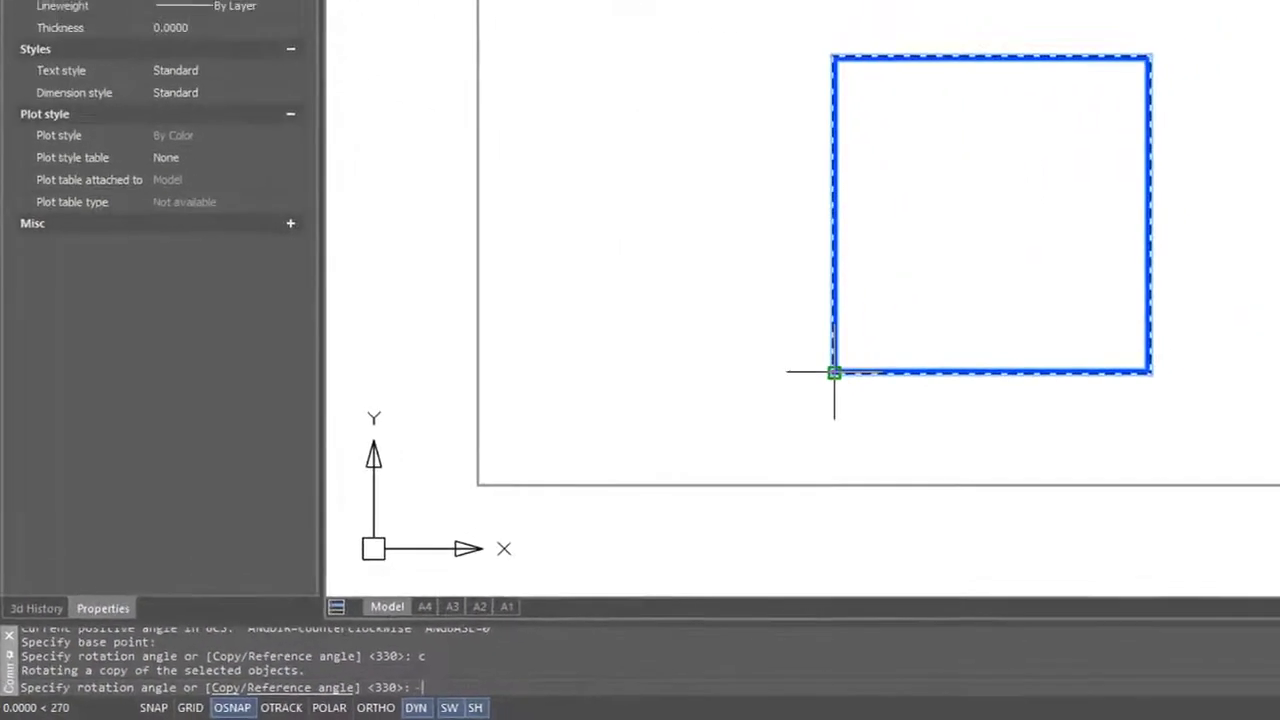
pyautogui.write('30')
pyautogui.press('Return')
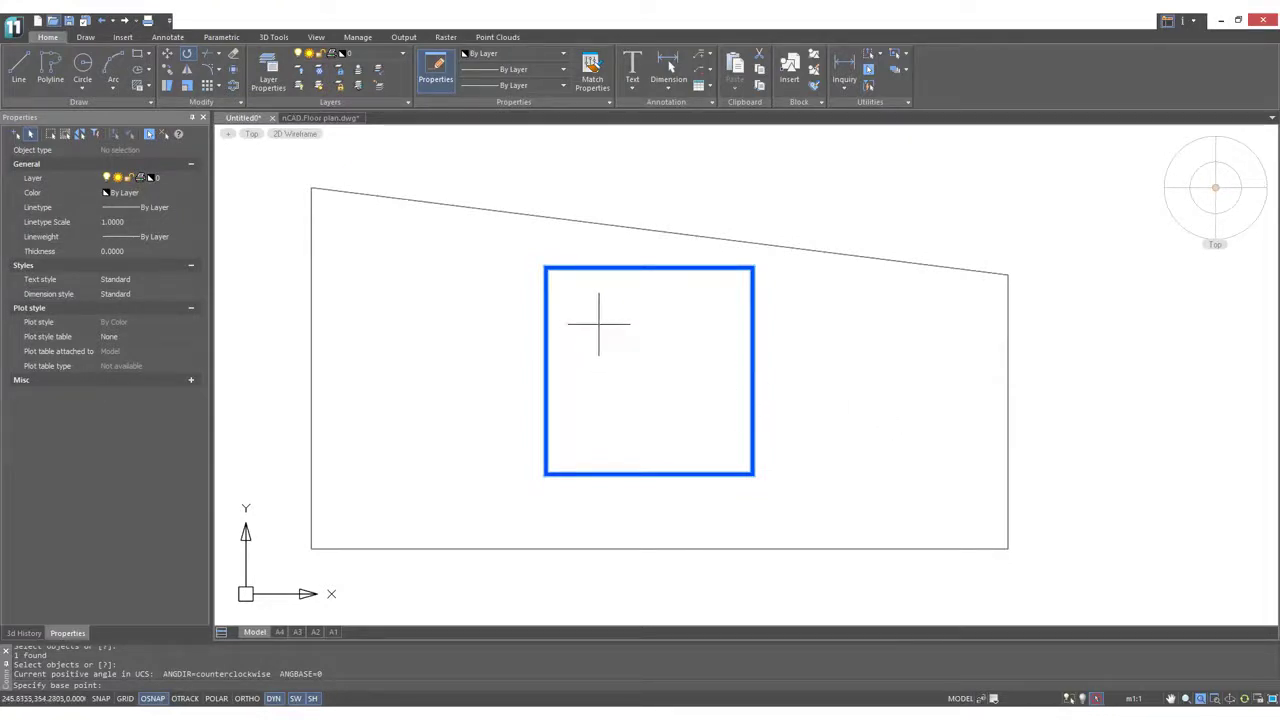
# - Rotate the square about its top-left corner by reference, aligning its top edge to the sloping edge
pyautogui.click(545, 268)
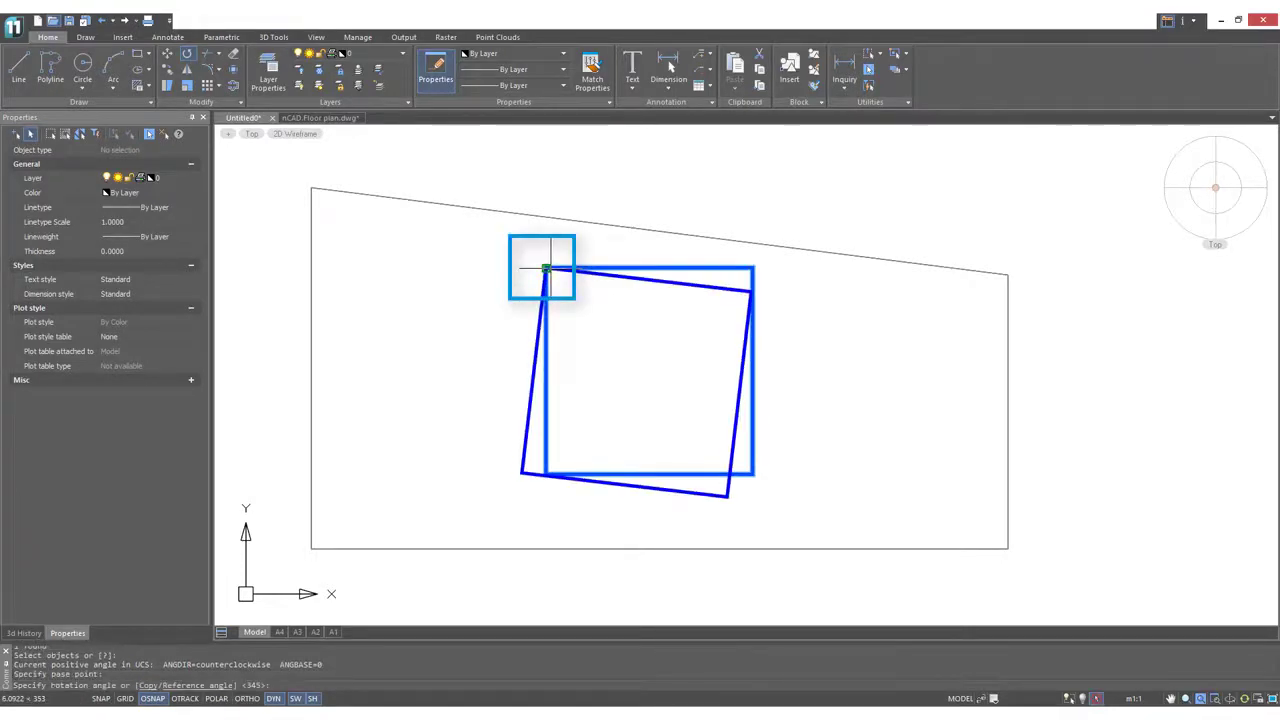
pyautogui.write('r')
pyautogui.press('Return')
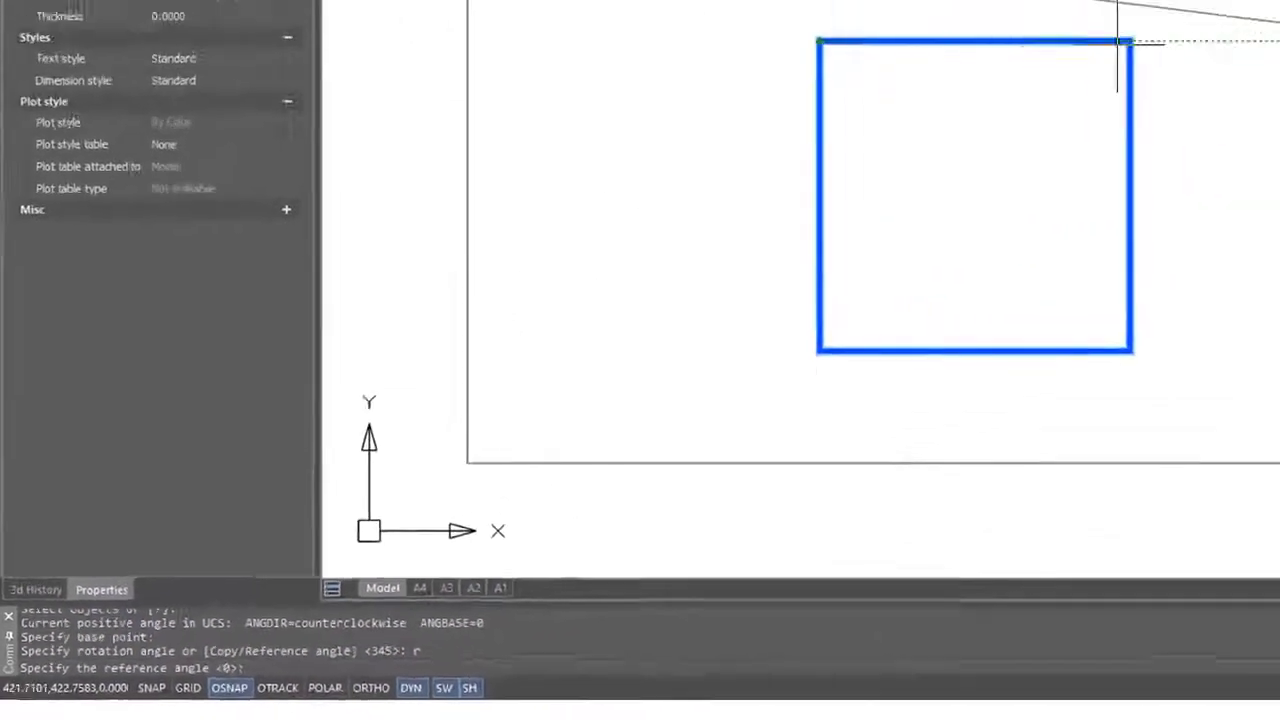
pyautogui.click(1110, 54)
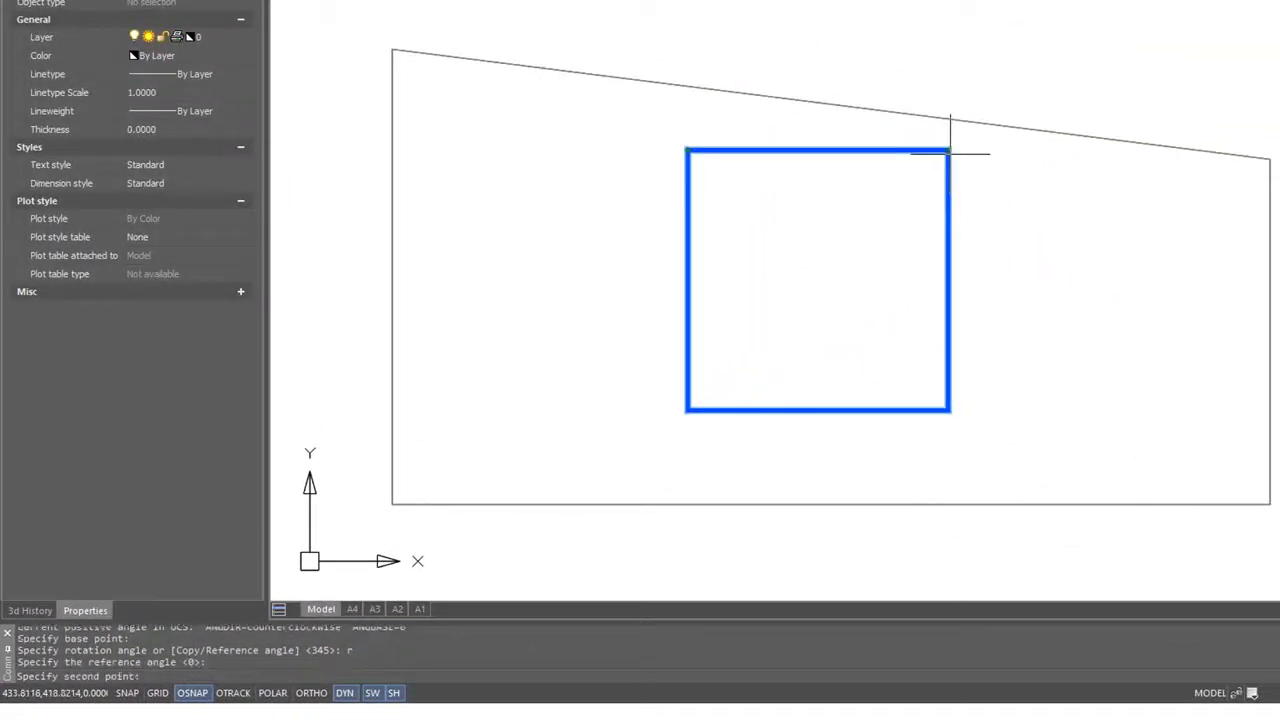
pyautogui.click(686, 150)
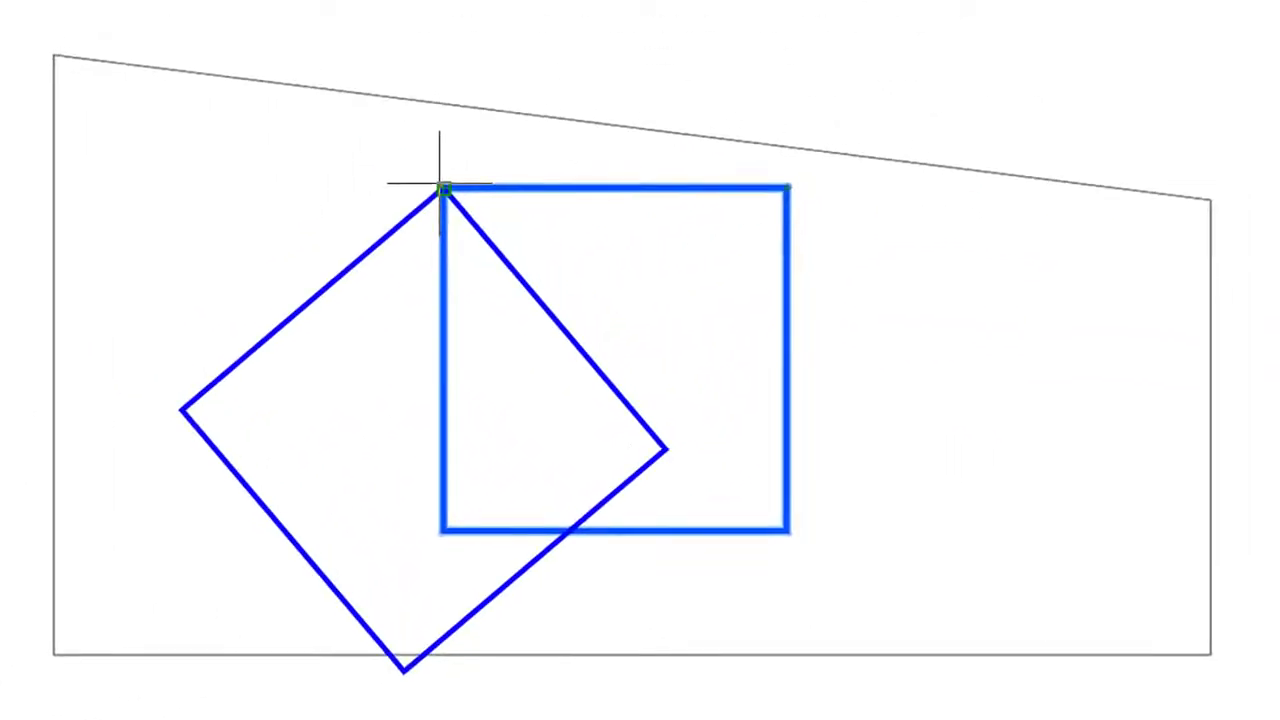
pyautogui.write('p')
pyautogui.press('Return')
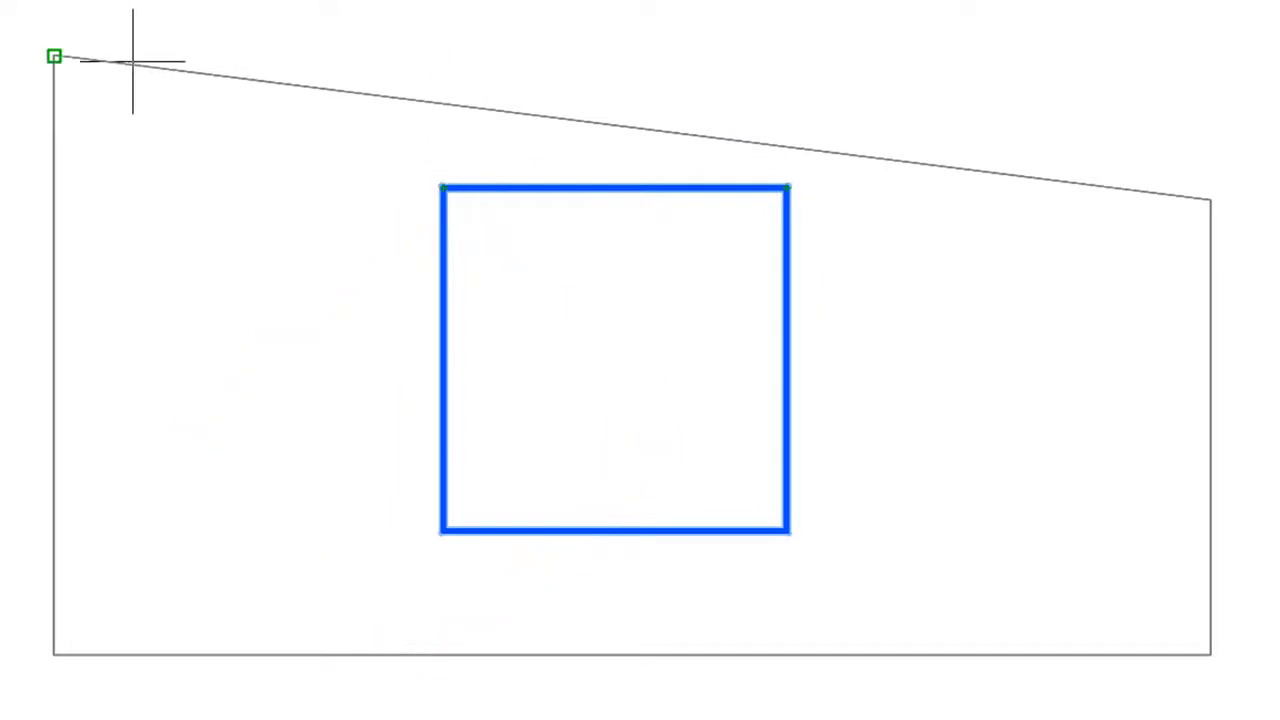
pyautogui.click(52, 54)
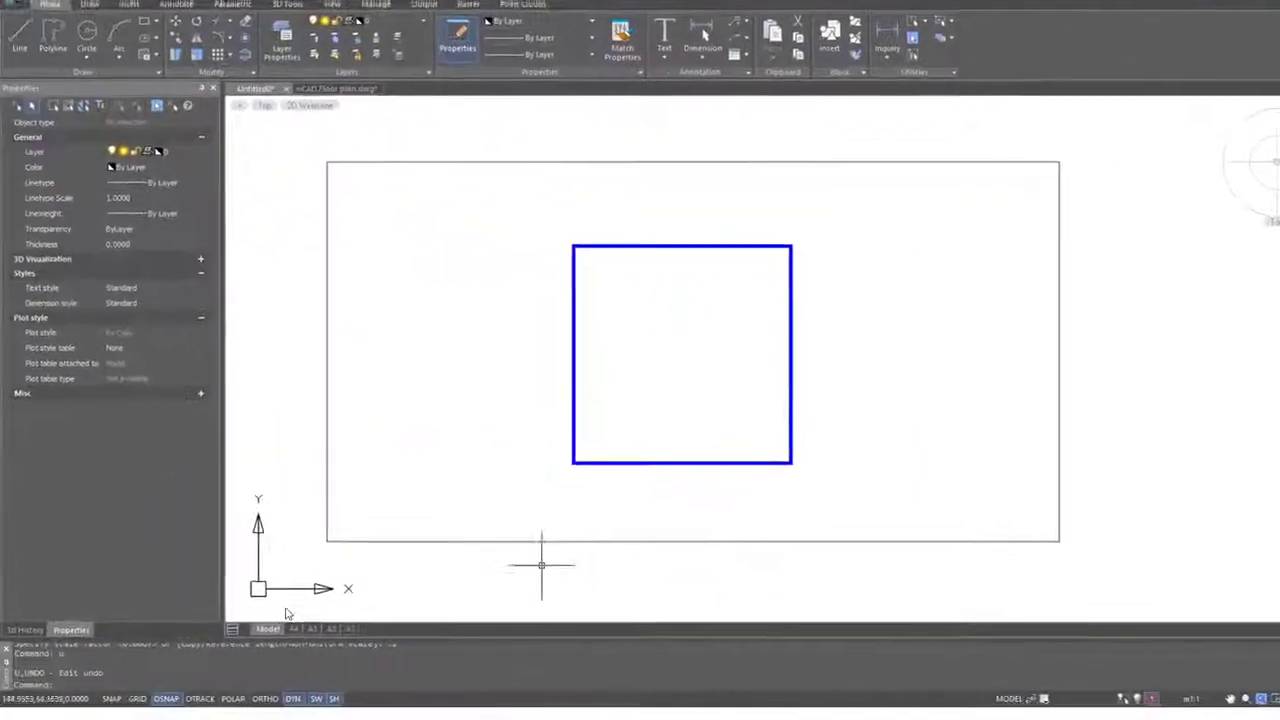
# - Start another Rotate command with the RO alias
pyautogui.write('ro')
pyautogui.press('Return')
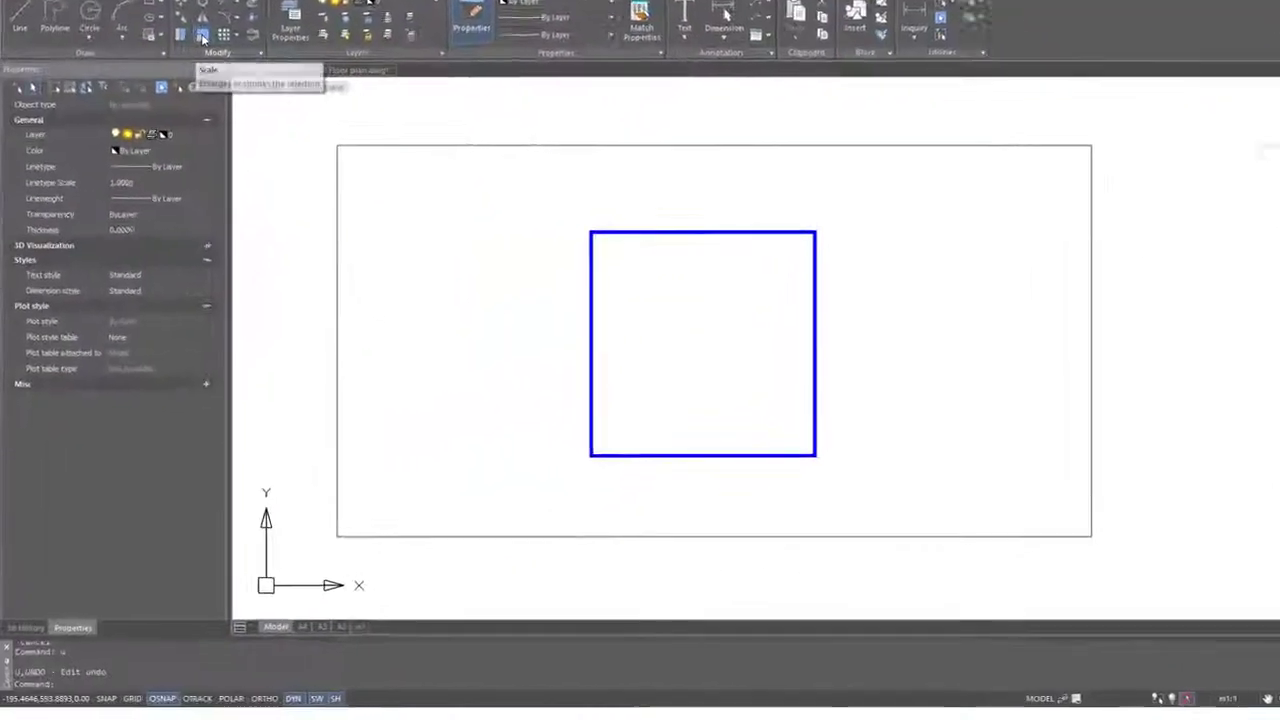
# - Scale the blue square by a factor of 2 about its lower-left corner
pyautogui.click(203, 37)
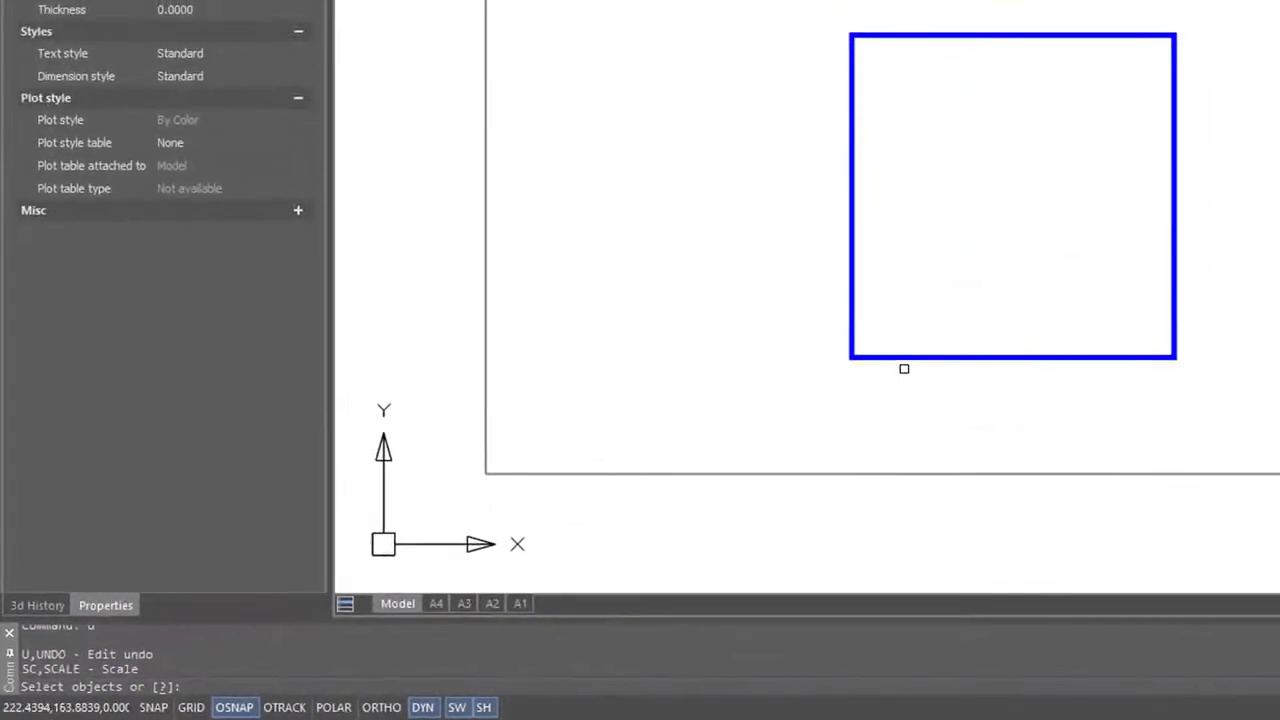
pyautogui.click(920, 352)
pyautogui.press('Return')
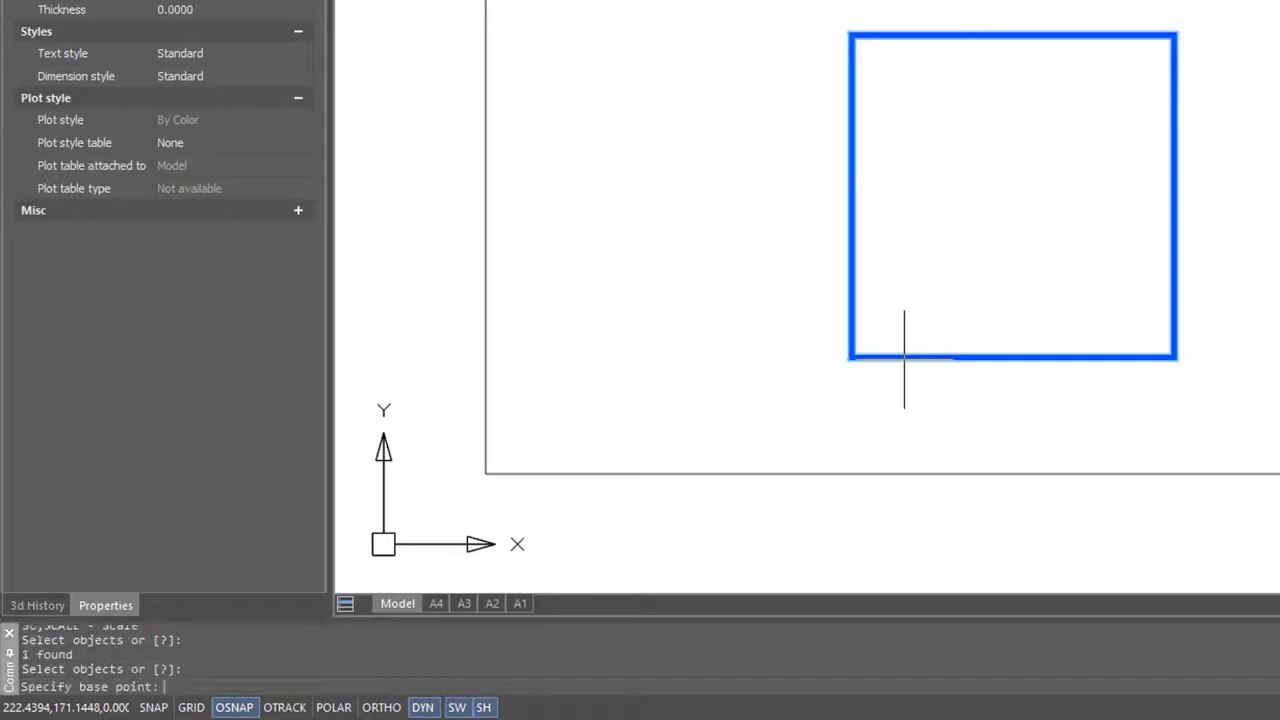
pyautogui.click(851, 357)
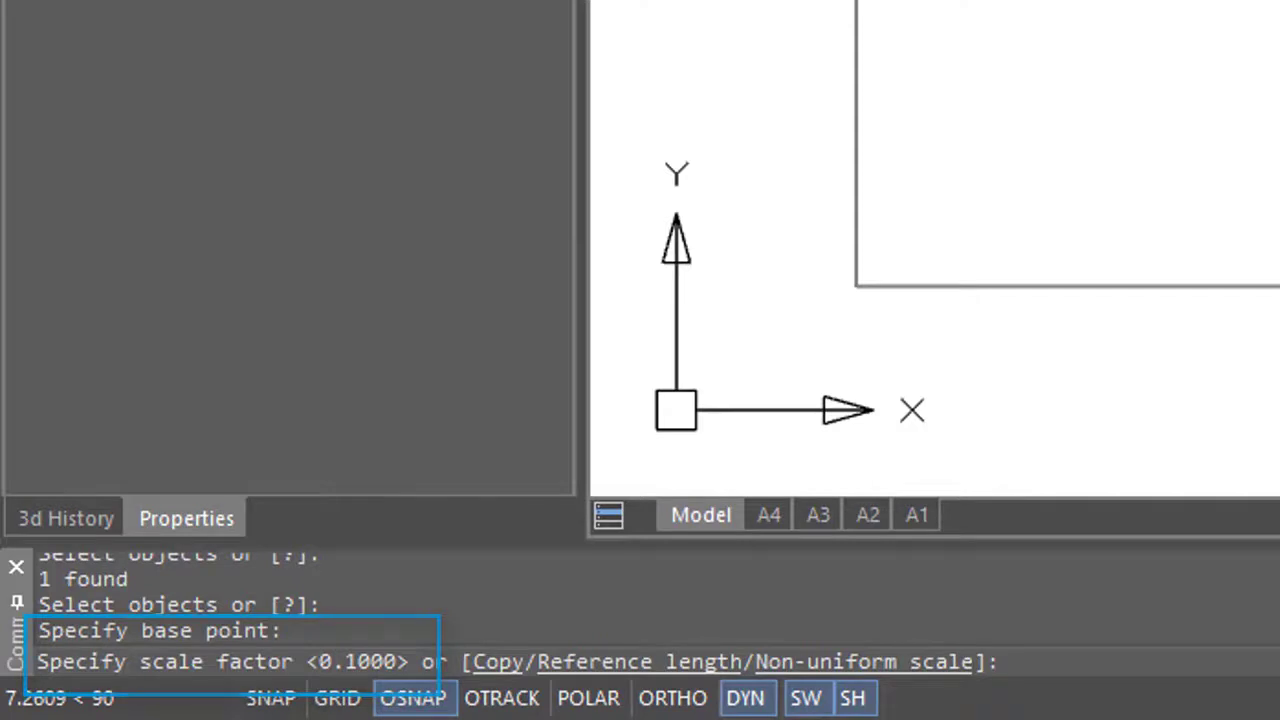
pyautogui.write('2')
pyautogui.press('Return')
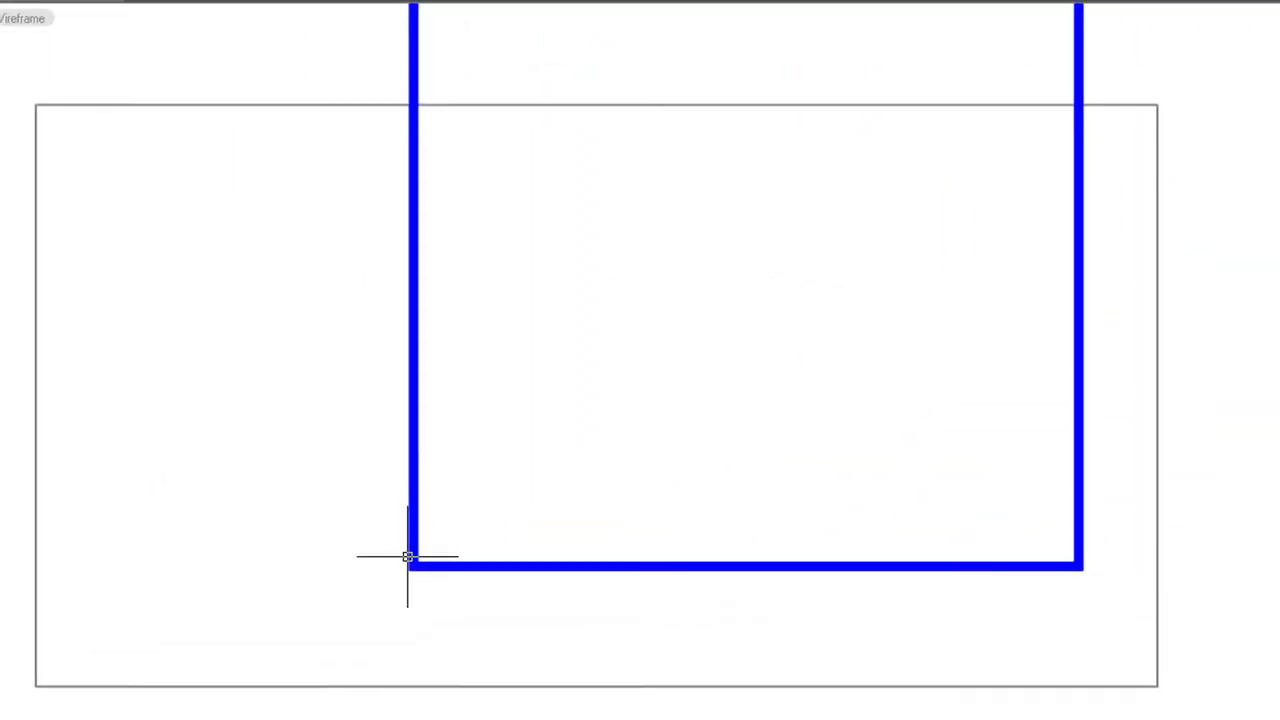
# - Undo the 2× enlargement, then scale a copy of the square from its lower-left corner
pyautogui.hotkey('ctrl', 'z')
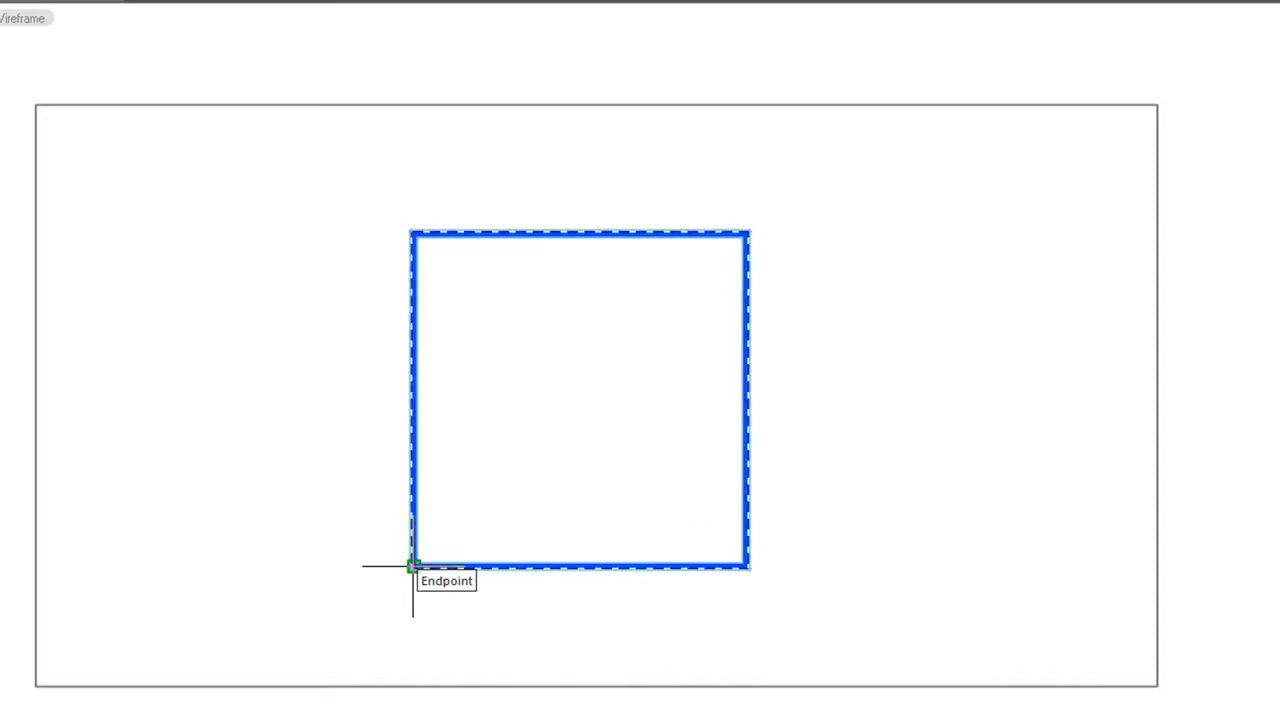
pyautogui.hotkey('ctrl', 'z')
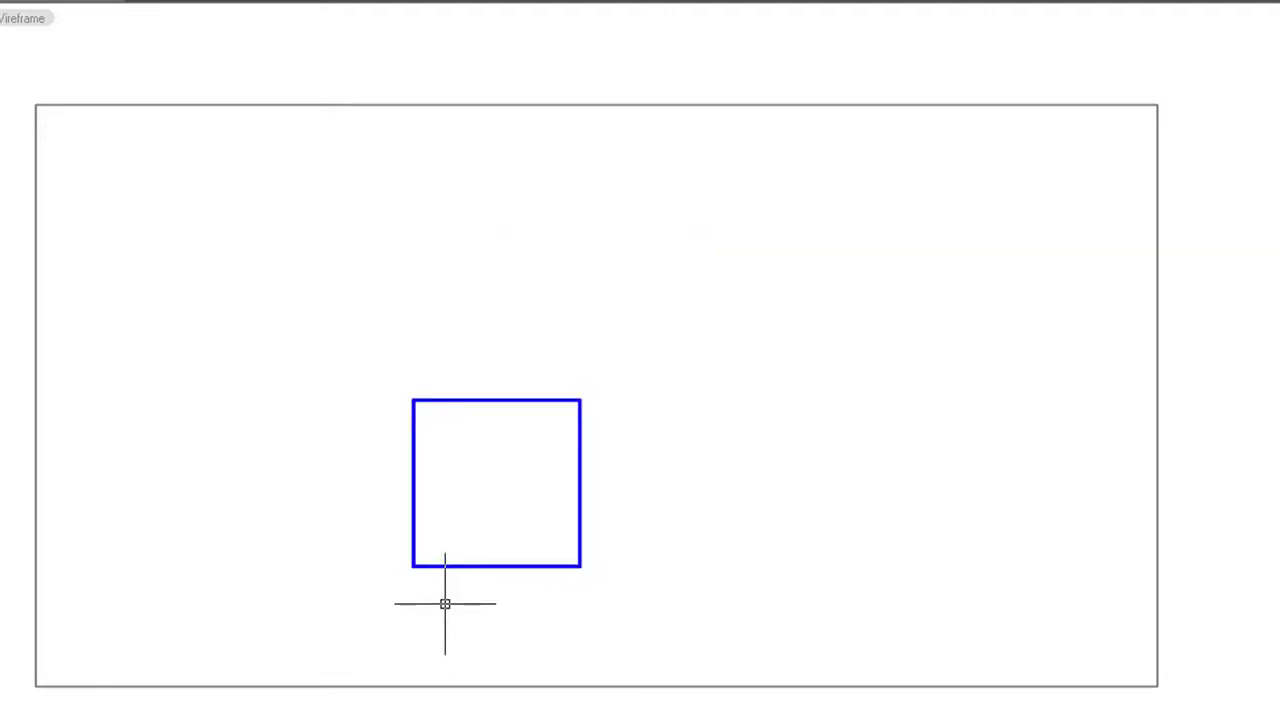
pyautogui.hotkey('ctrl', 'y')
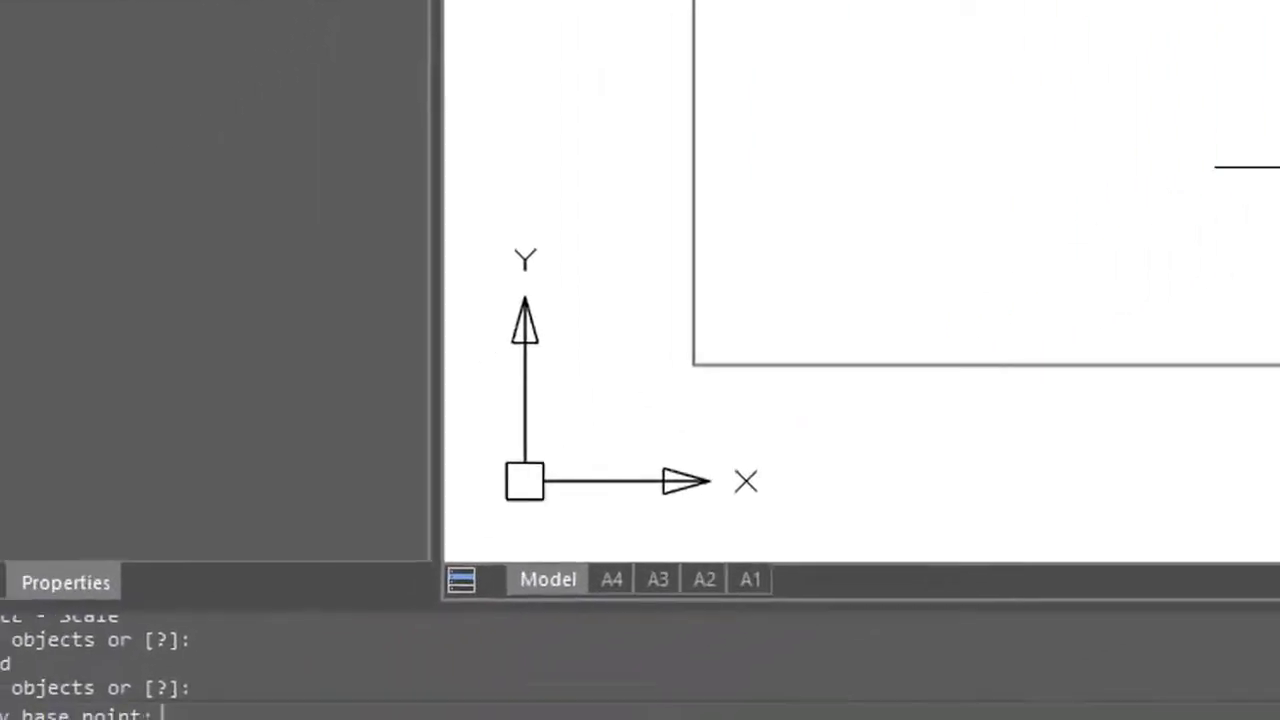
pyautogui.click(693, 365)
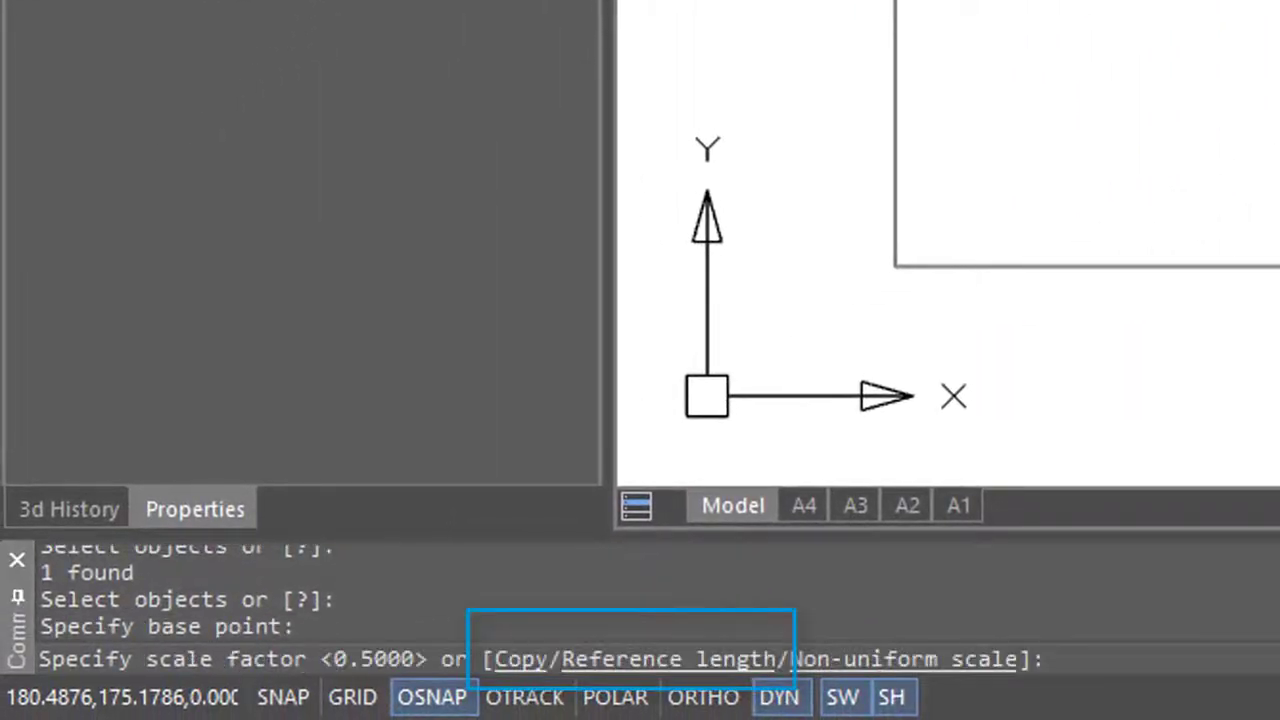
pyautogui.write('c')
pyautogui.press('Return')
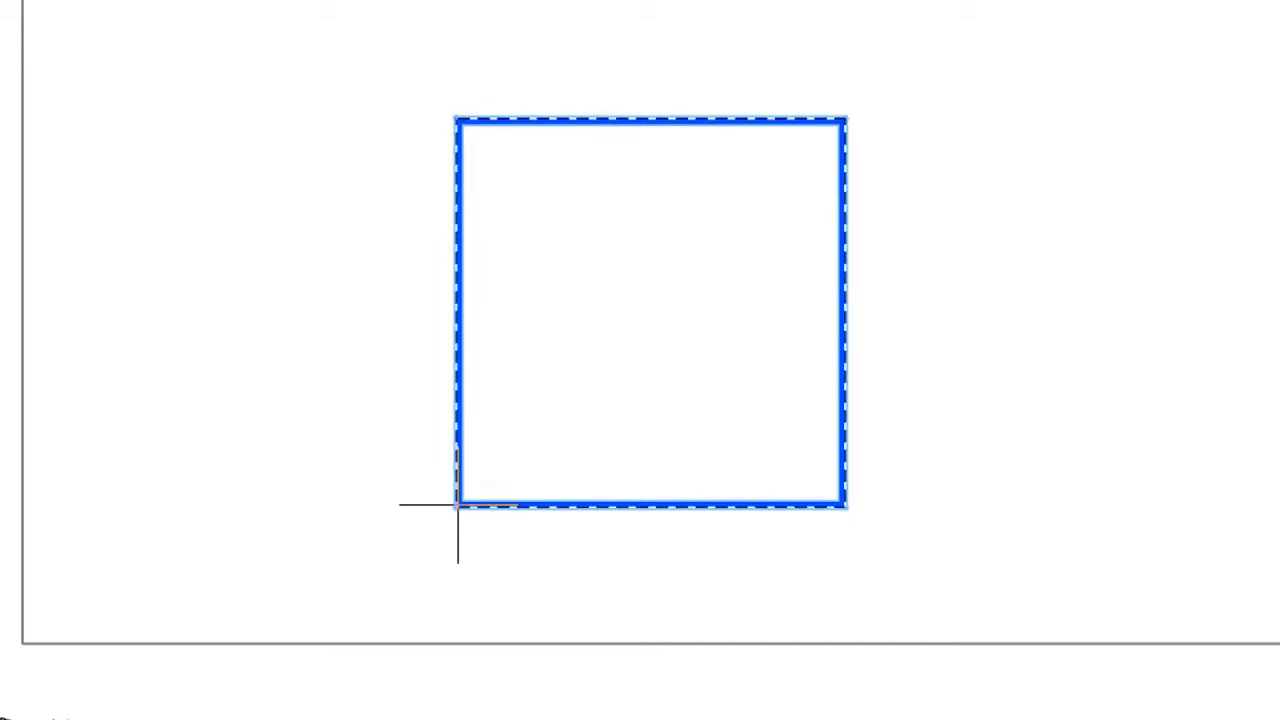
# - Scale the square by reference so its side matches the gray rectangle's top-edge width
pyautogui.click(458, 123)
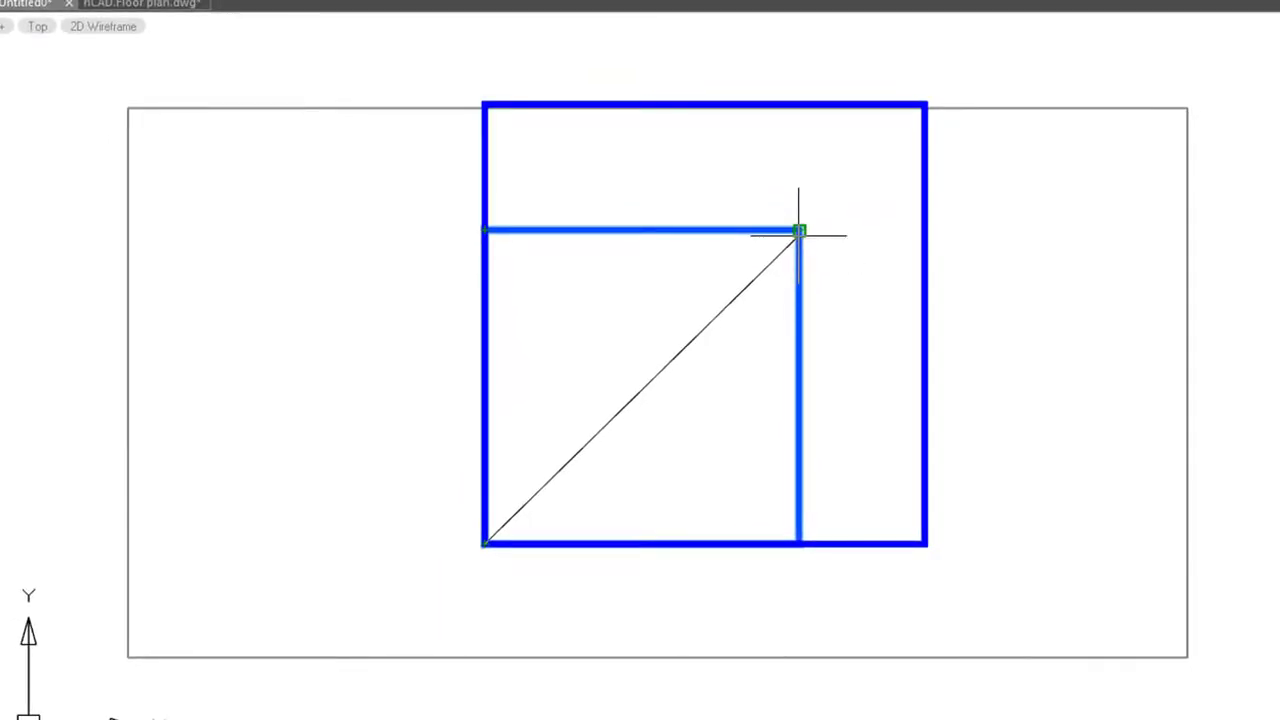
pyautogui.write('p')
pyautogui.press('Return')
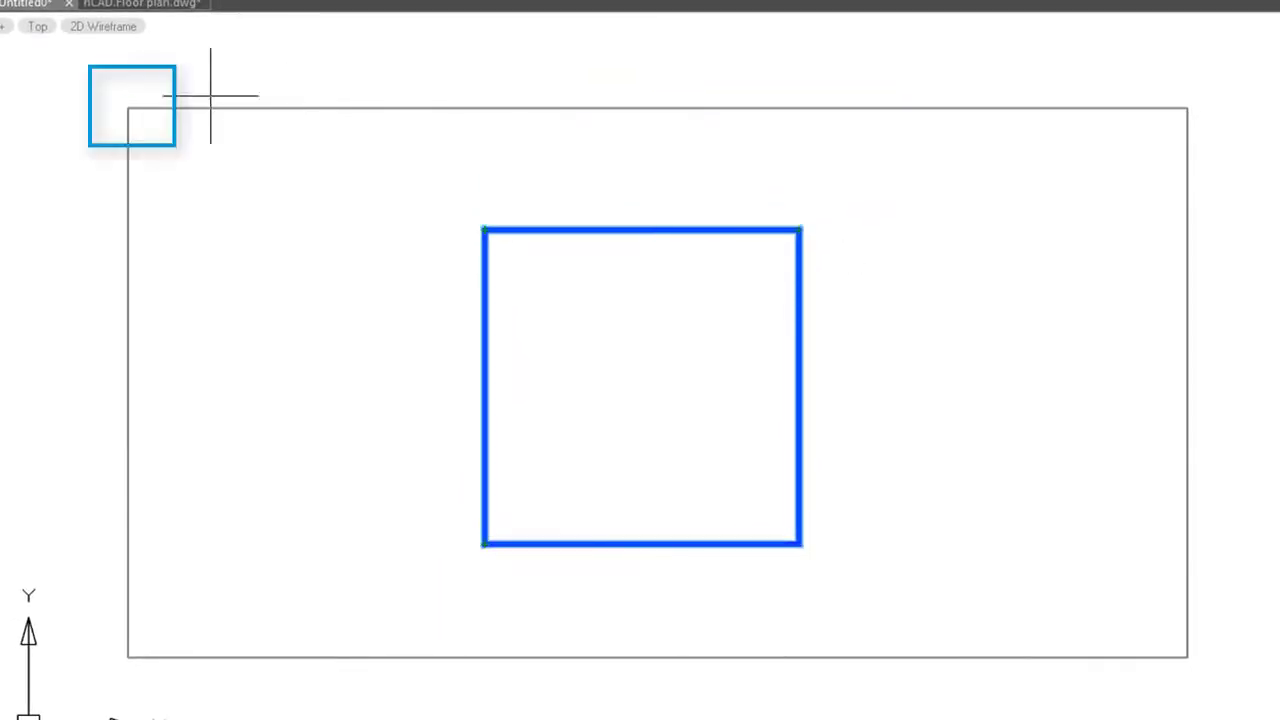
pyautogui.click(128, 107)
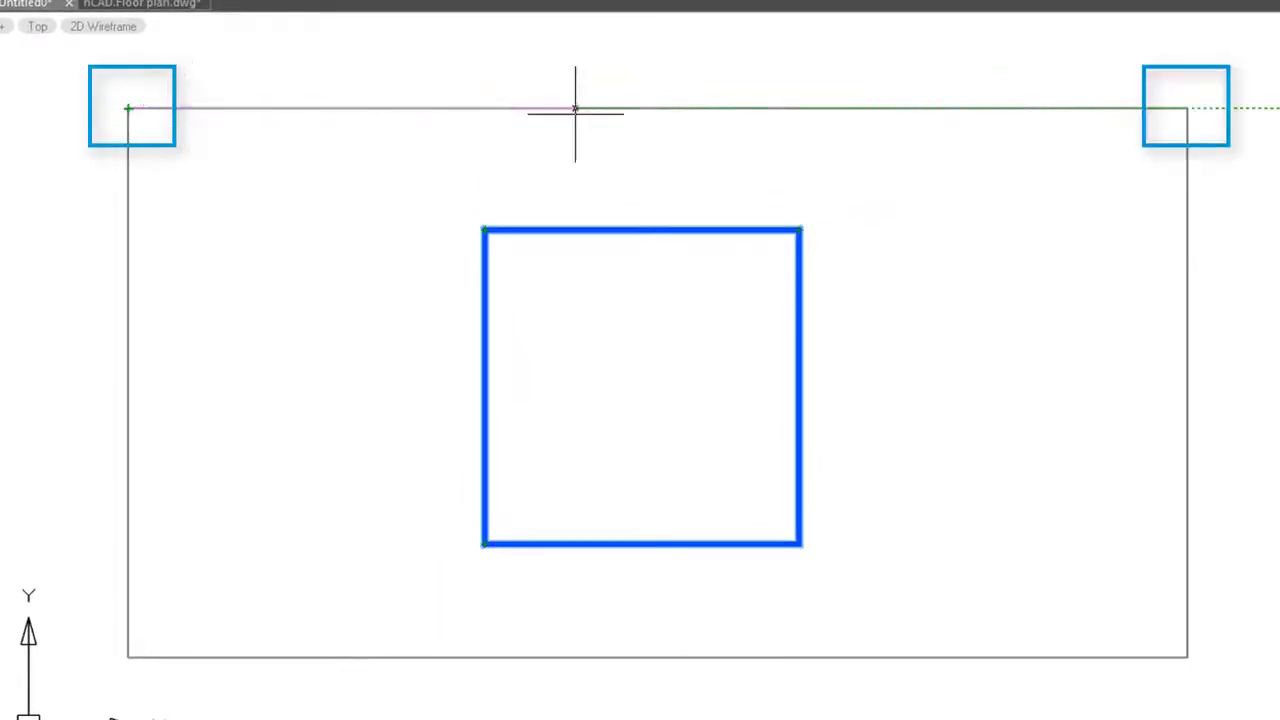
pyautogui.click(1187, 107)
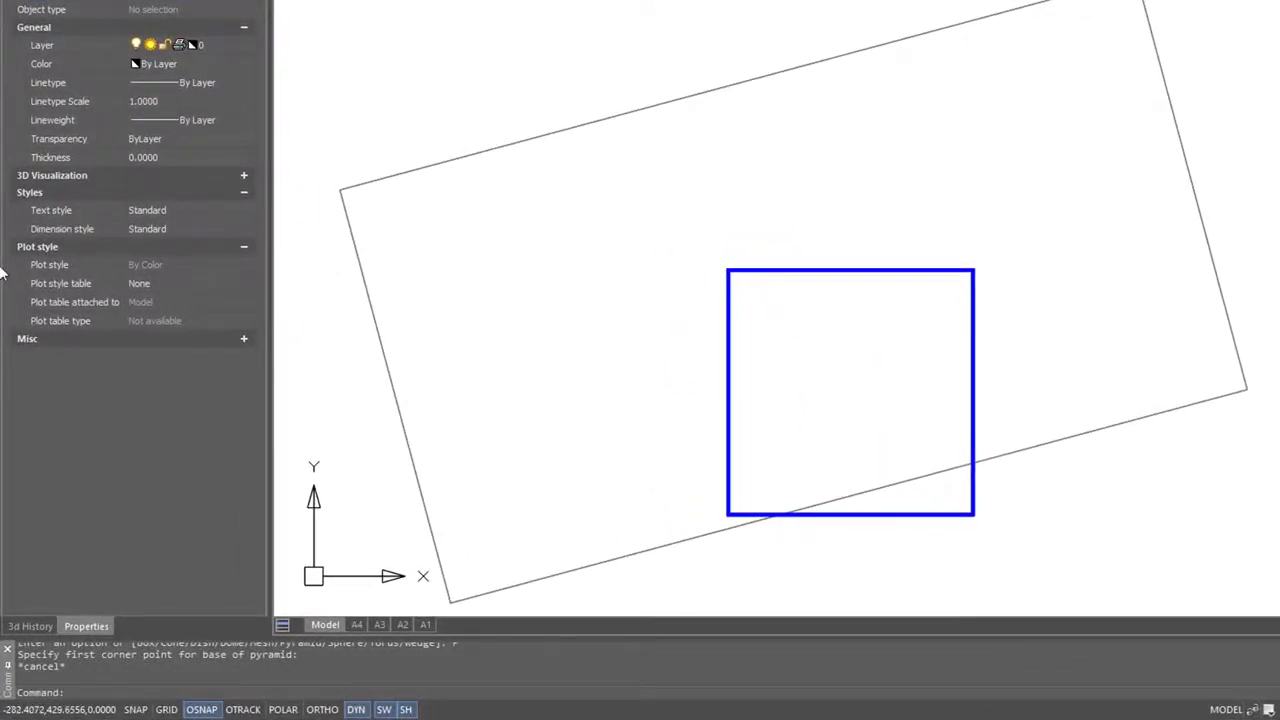
# - Rotate the UCS 15° about the Z axis
pyautogui.write('ucs')
pyautogui.press('Return')
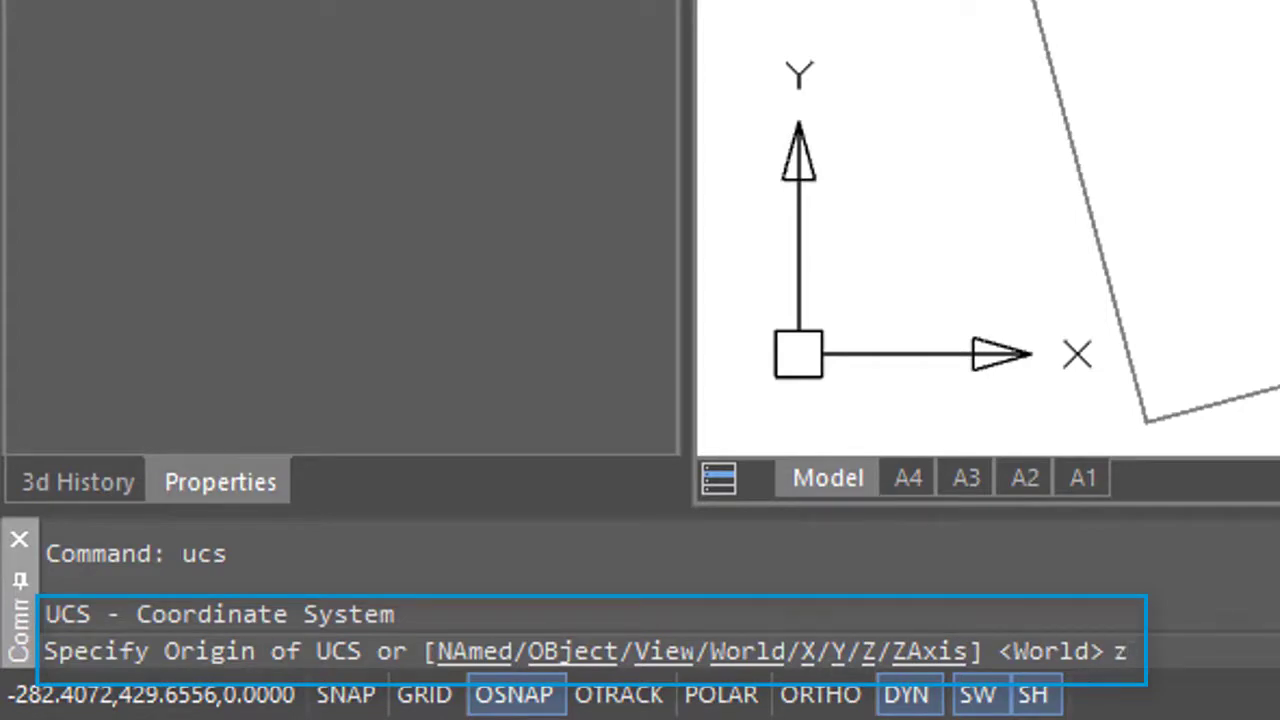
pyautogui.press('Return')
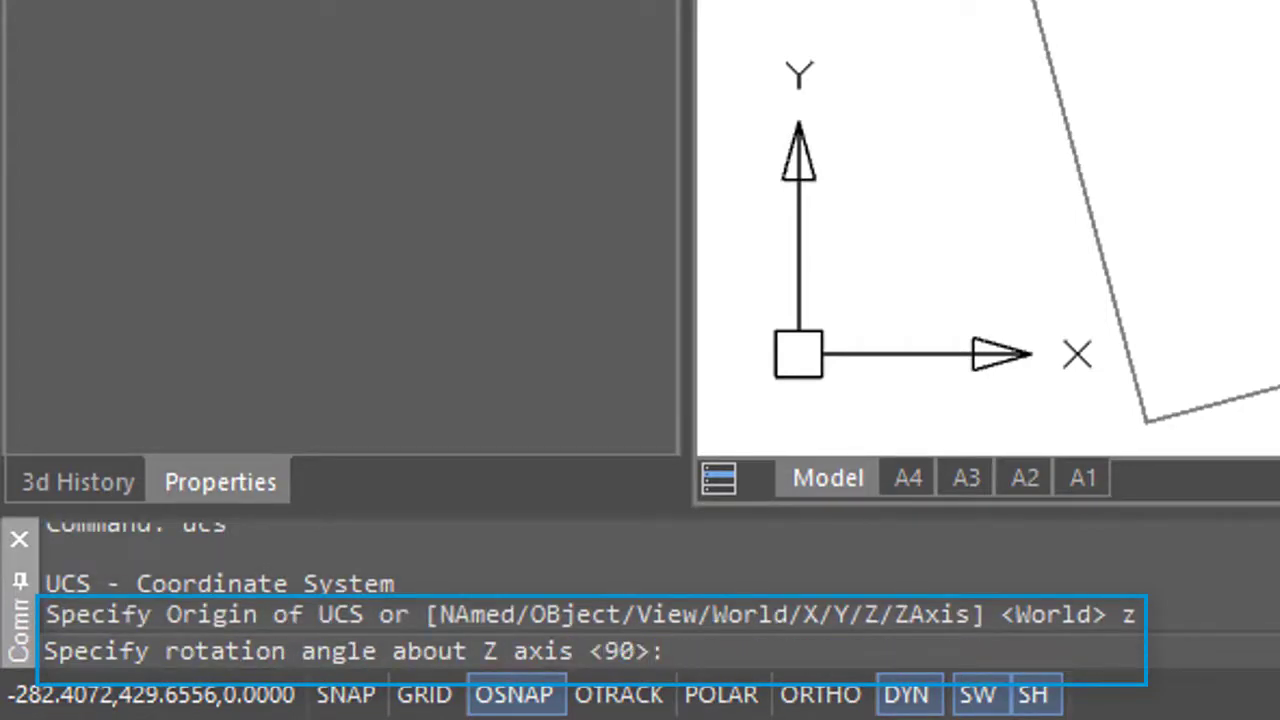
pyautogui.write('15')
pyautogui.press('Return')
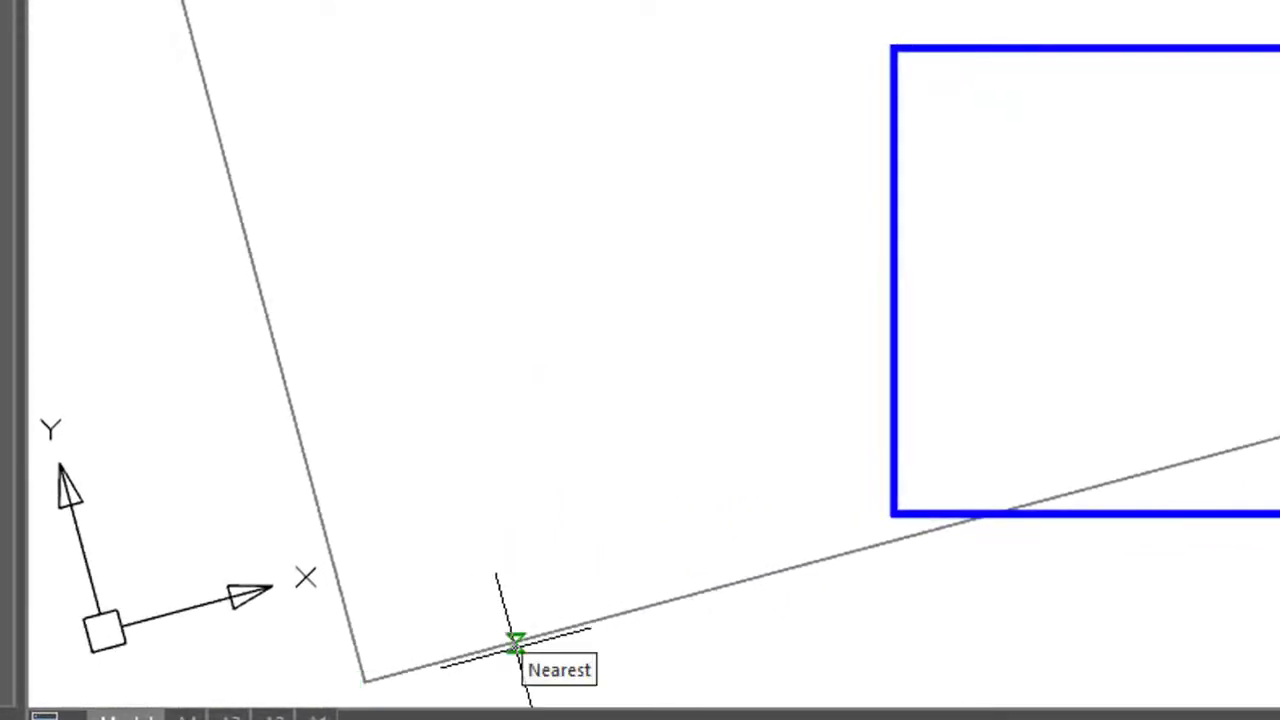
# - Draw a two-segment line from the rectangle's lower edge upward, then across to its left edge
pyautogui.click(513, 643)
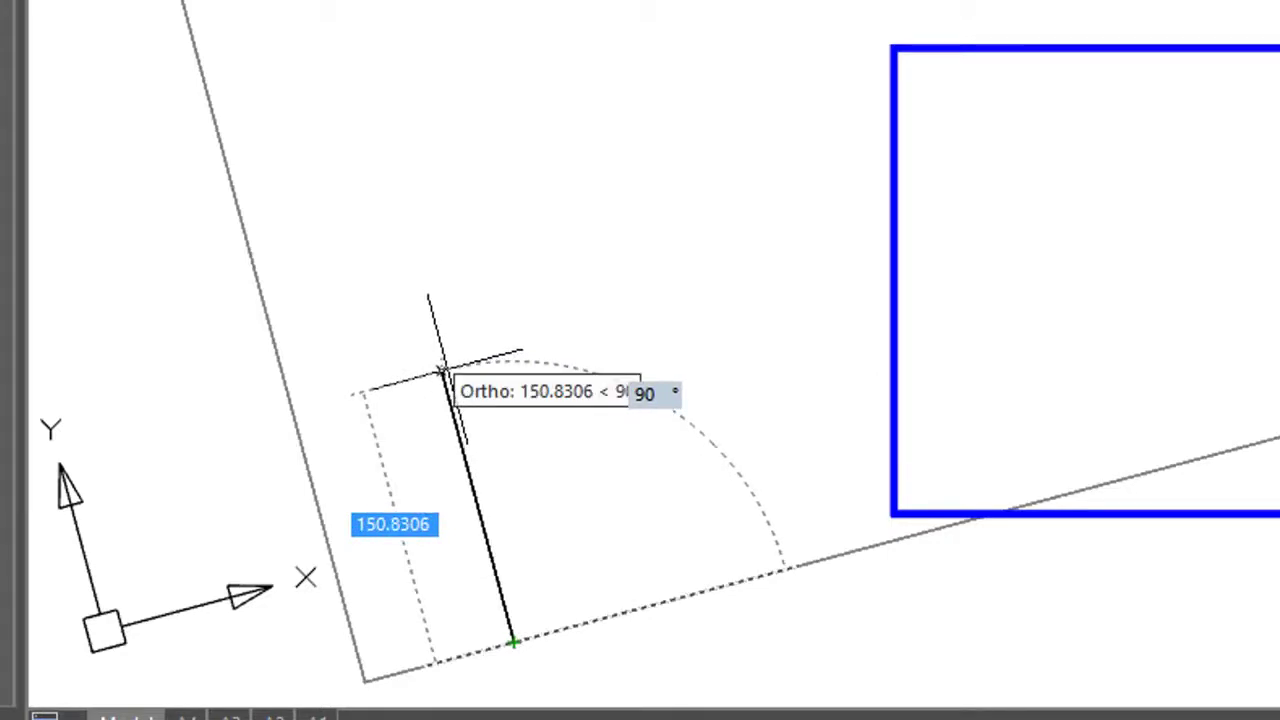
pyautogui.click(442, 372)
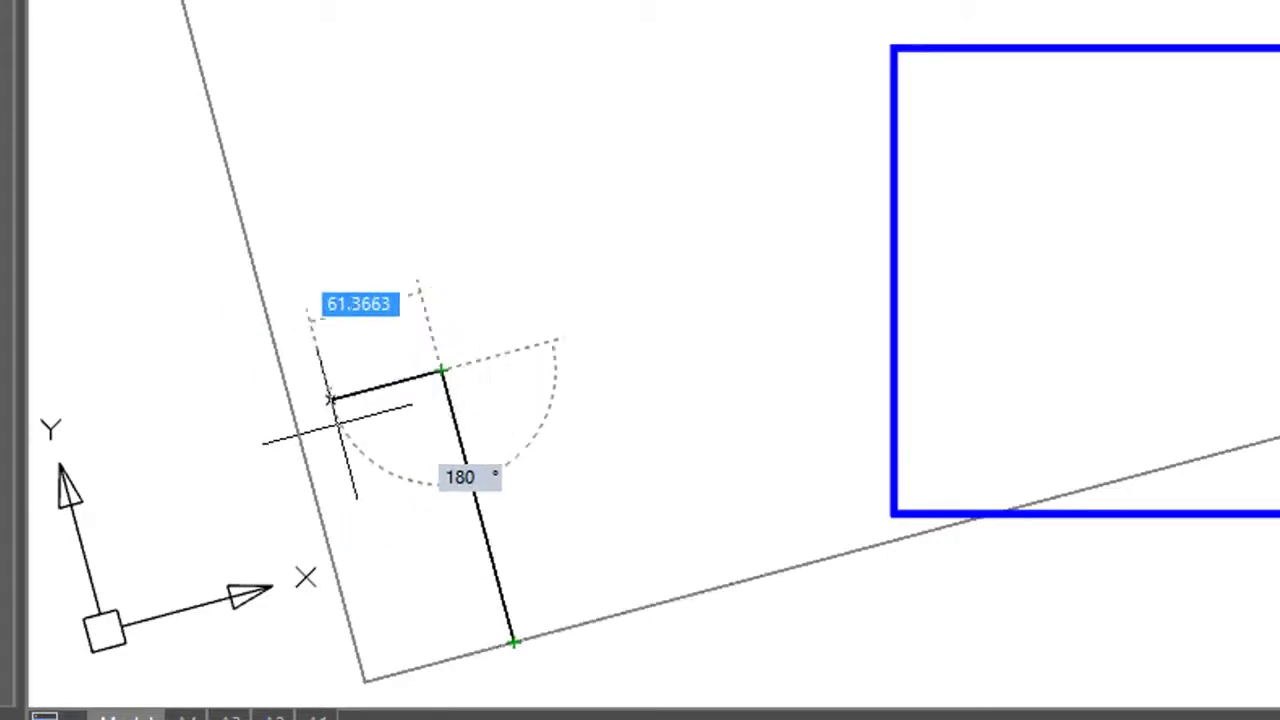
pyautogui.click(291, 413)
pyautogui.press('Return')
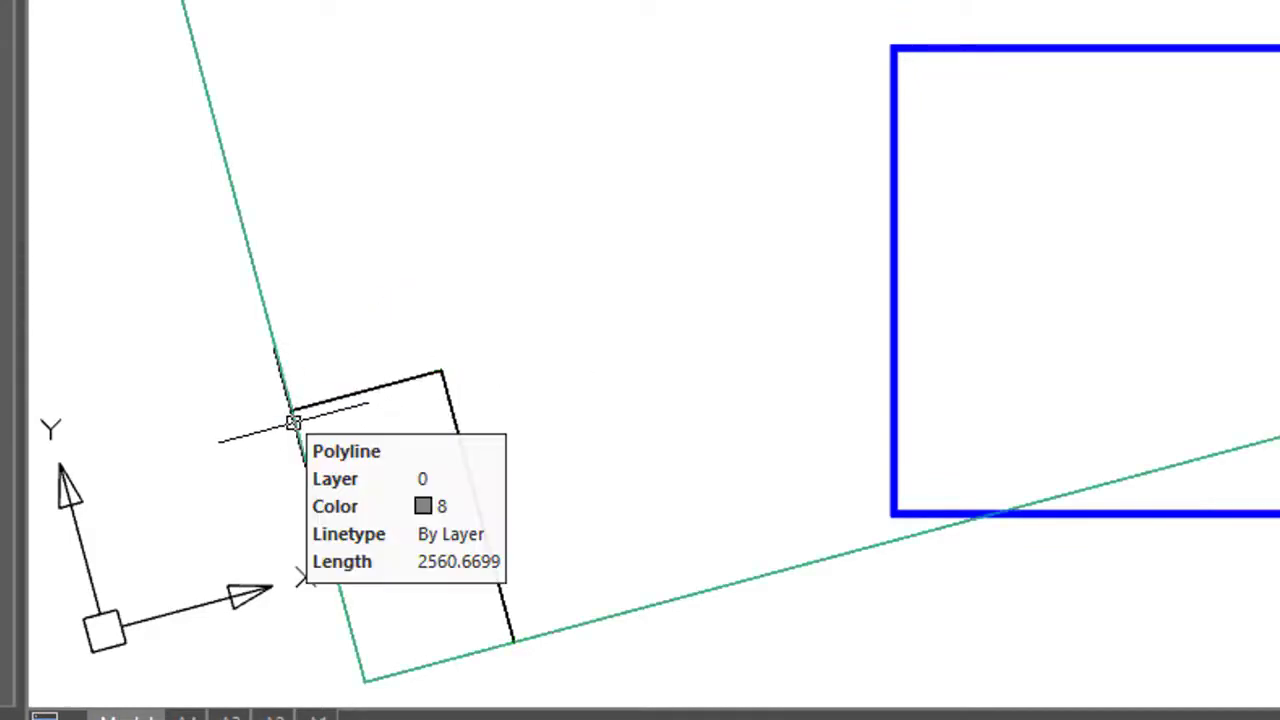